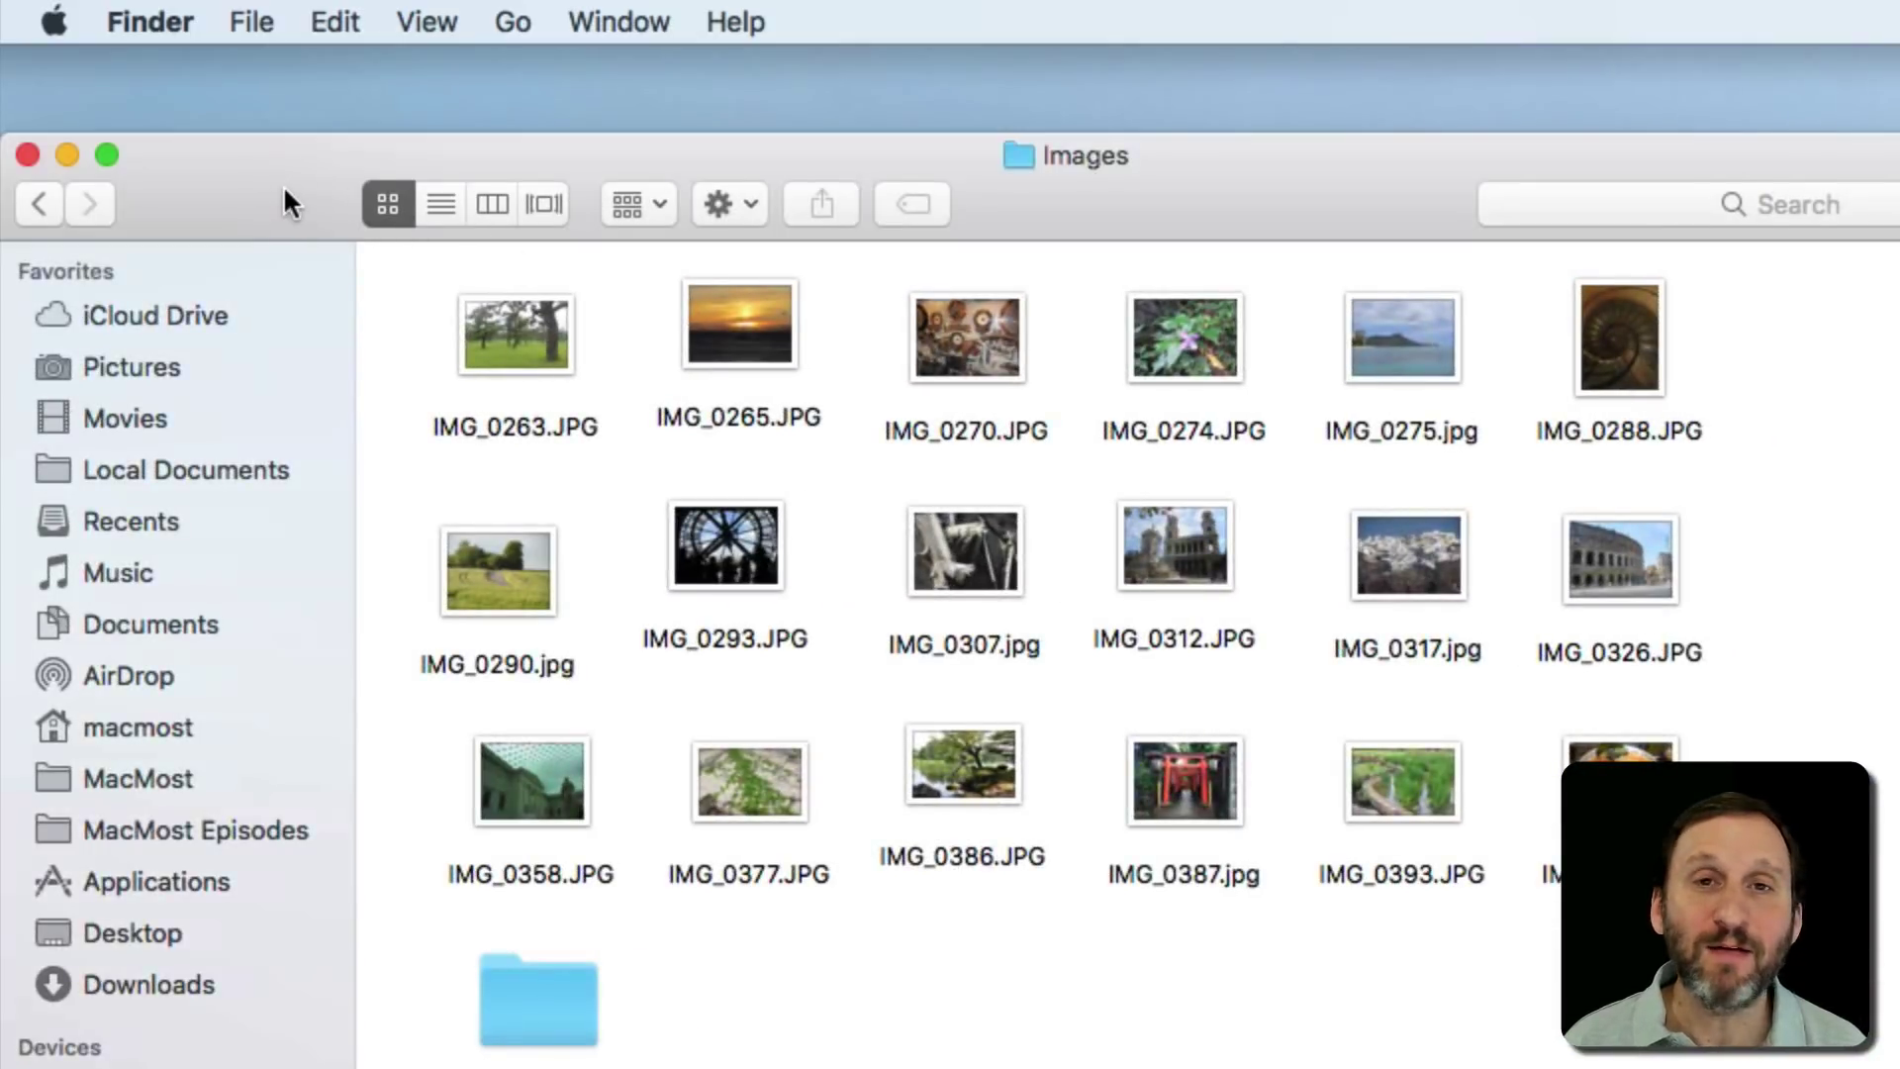
# - Raise the Images window and select photos one at a time: IMG_0263, IMG_0265, IMG_0270, IMG_0274, then IMG_0263
pyautogui.moveTo(284, 188); pyautogui.dragTo(306, 126)
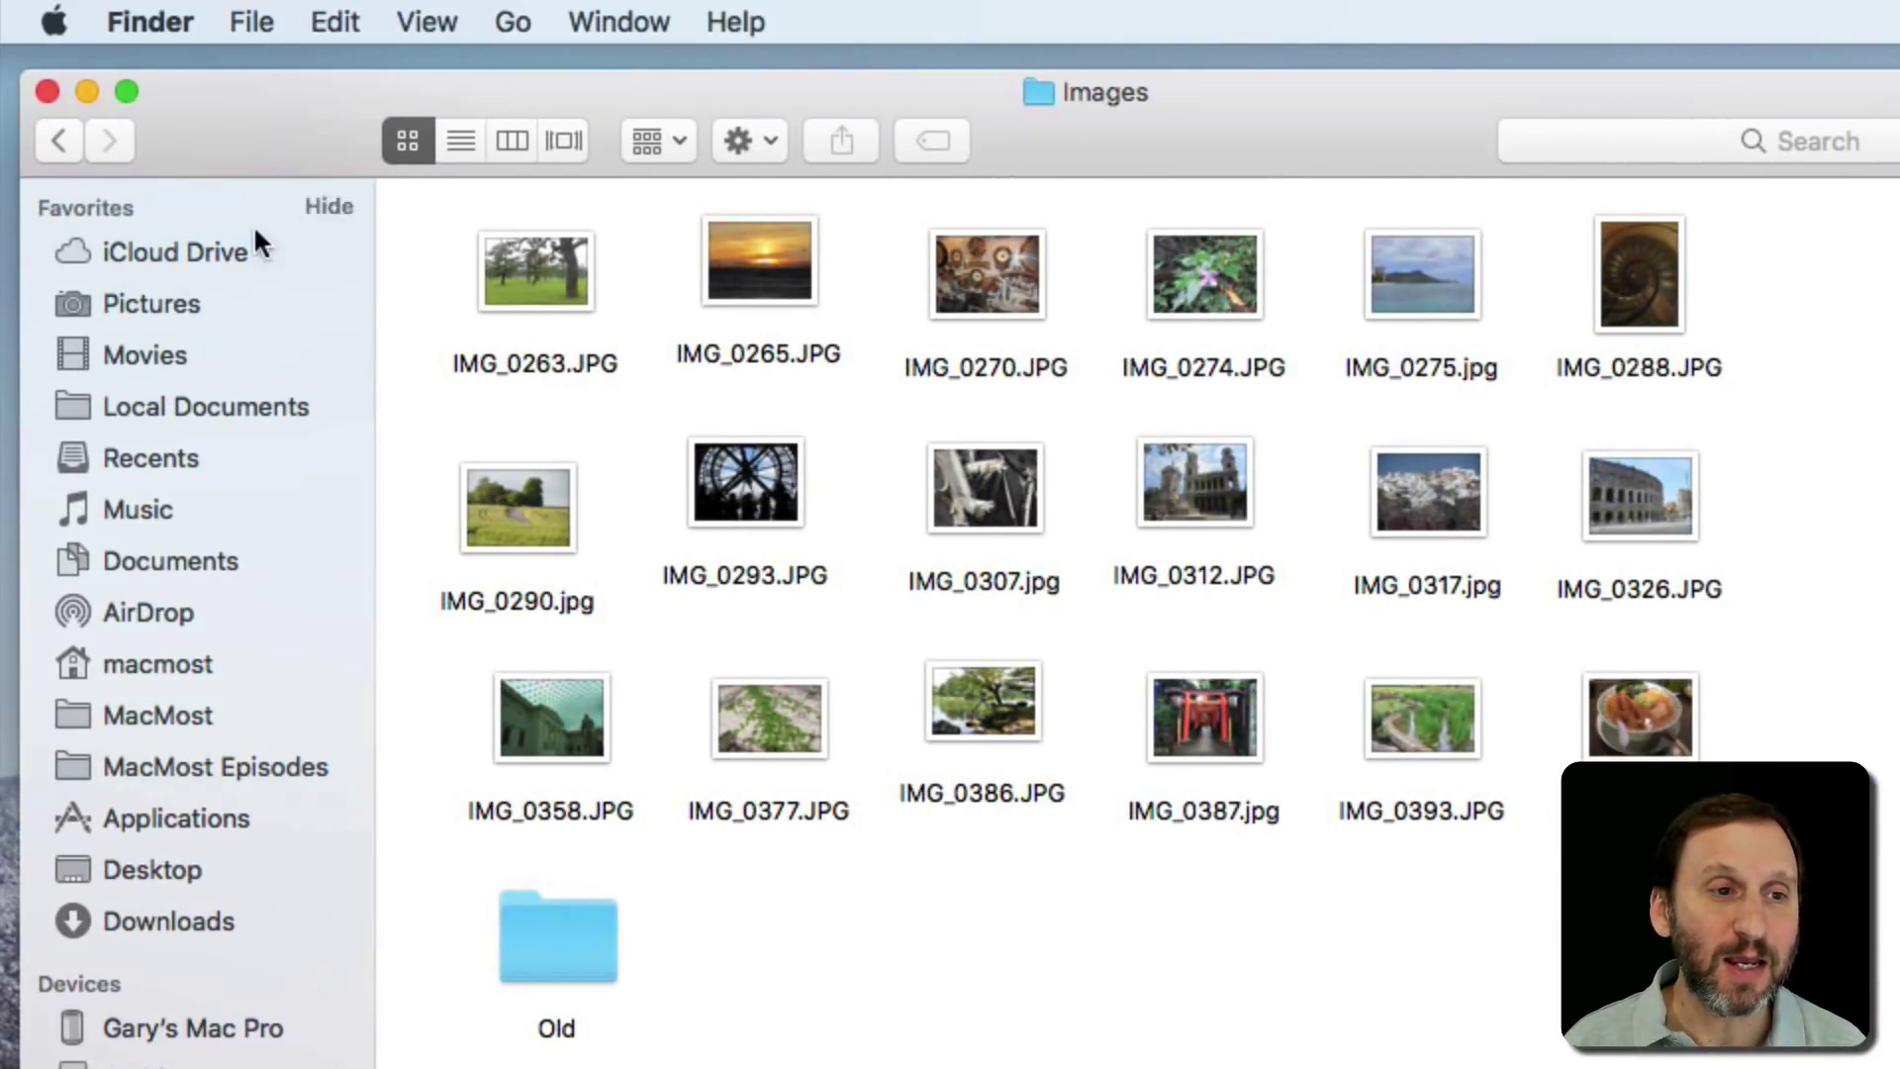
pyautogui.click(519, 266)
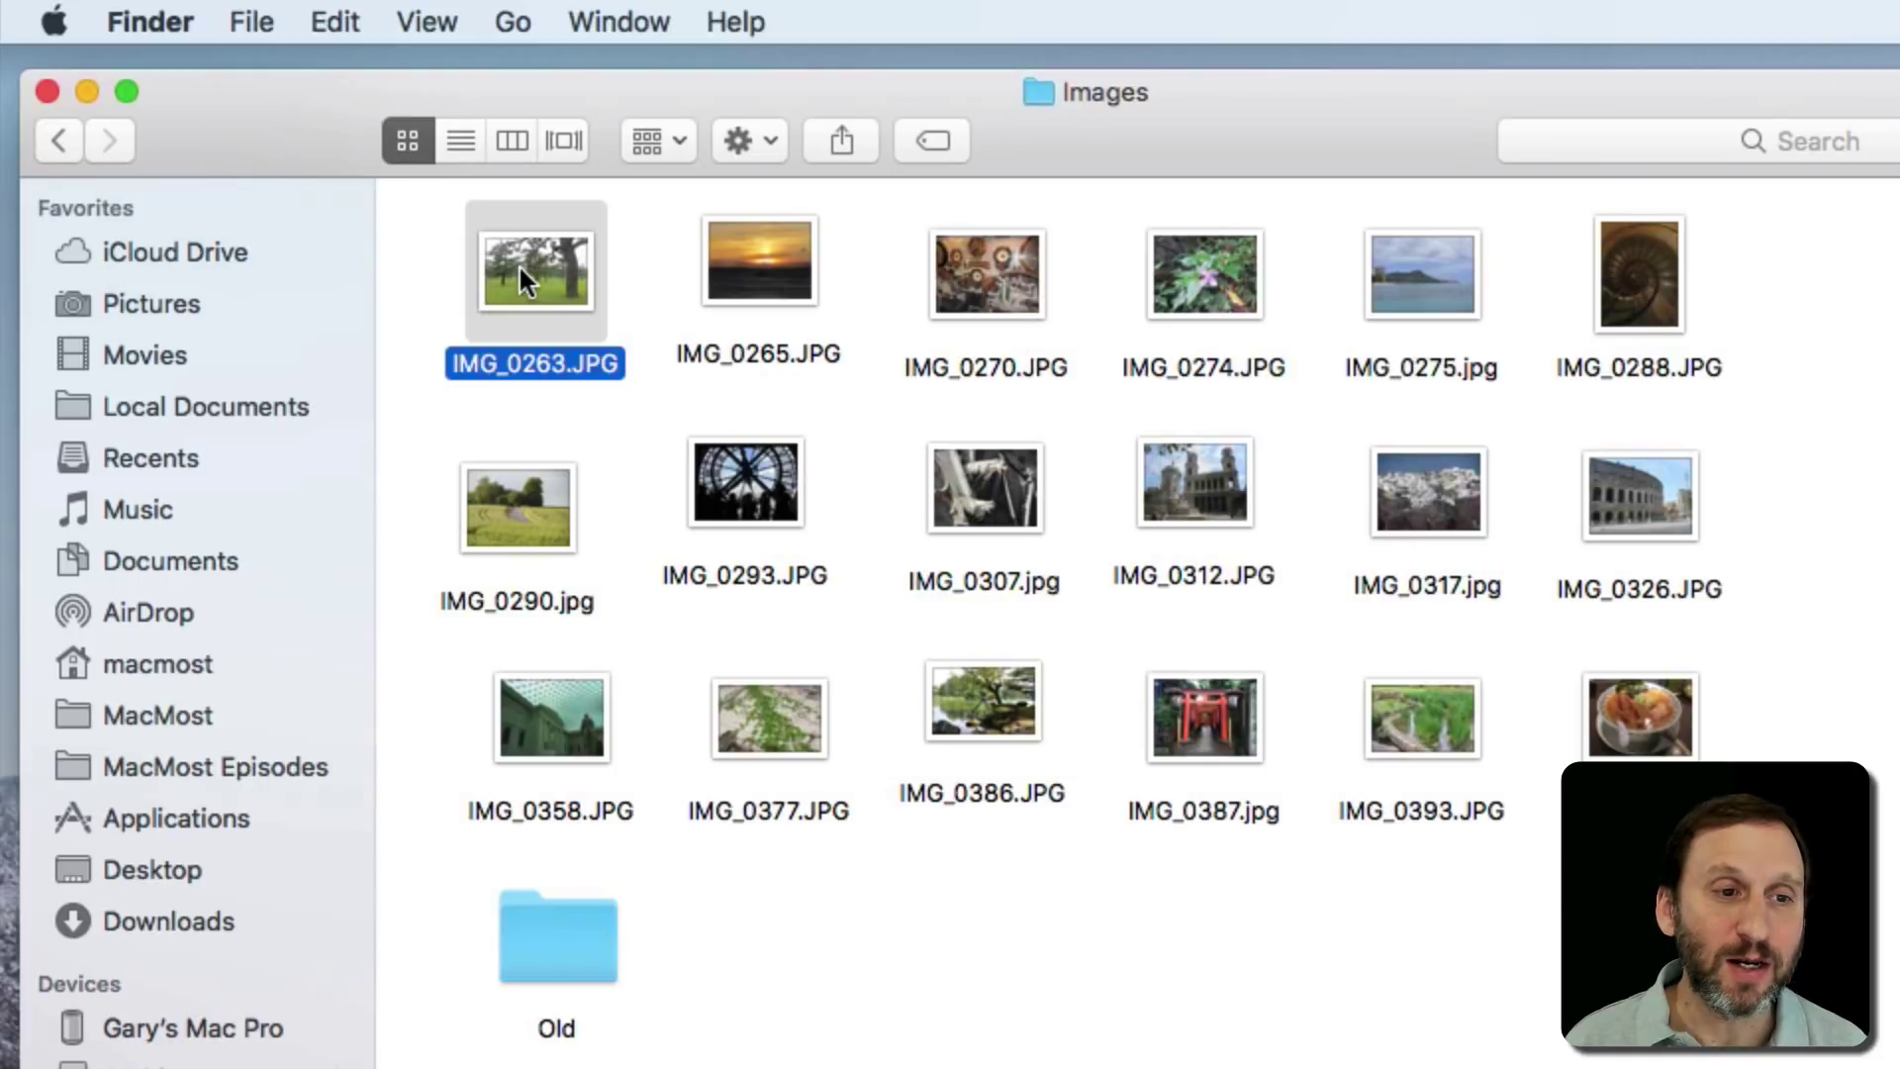
pyautogui.click(734, 282)
pyautogui.click(981, 261)
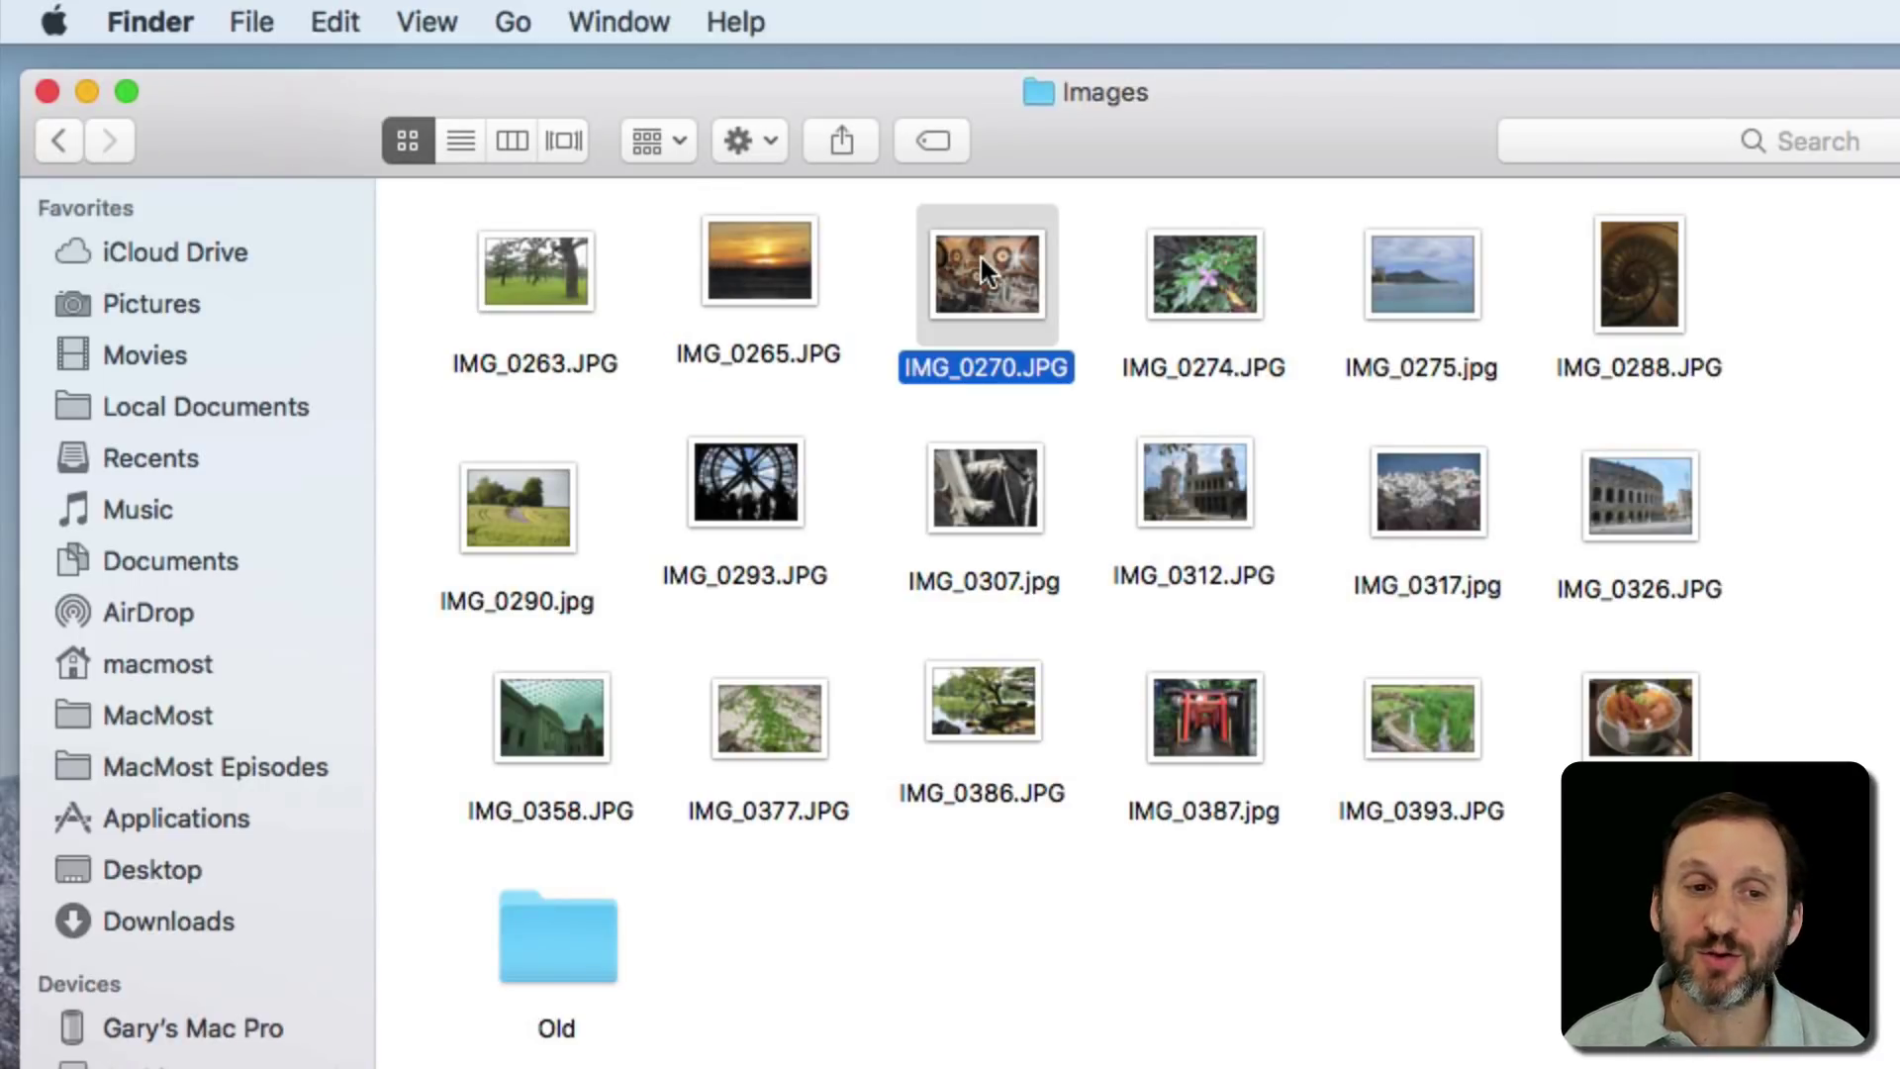
pyautogui.click(1212, 281)
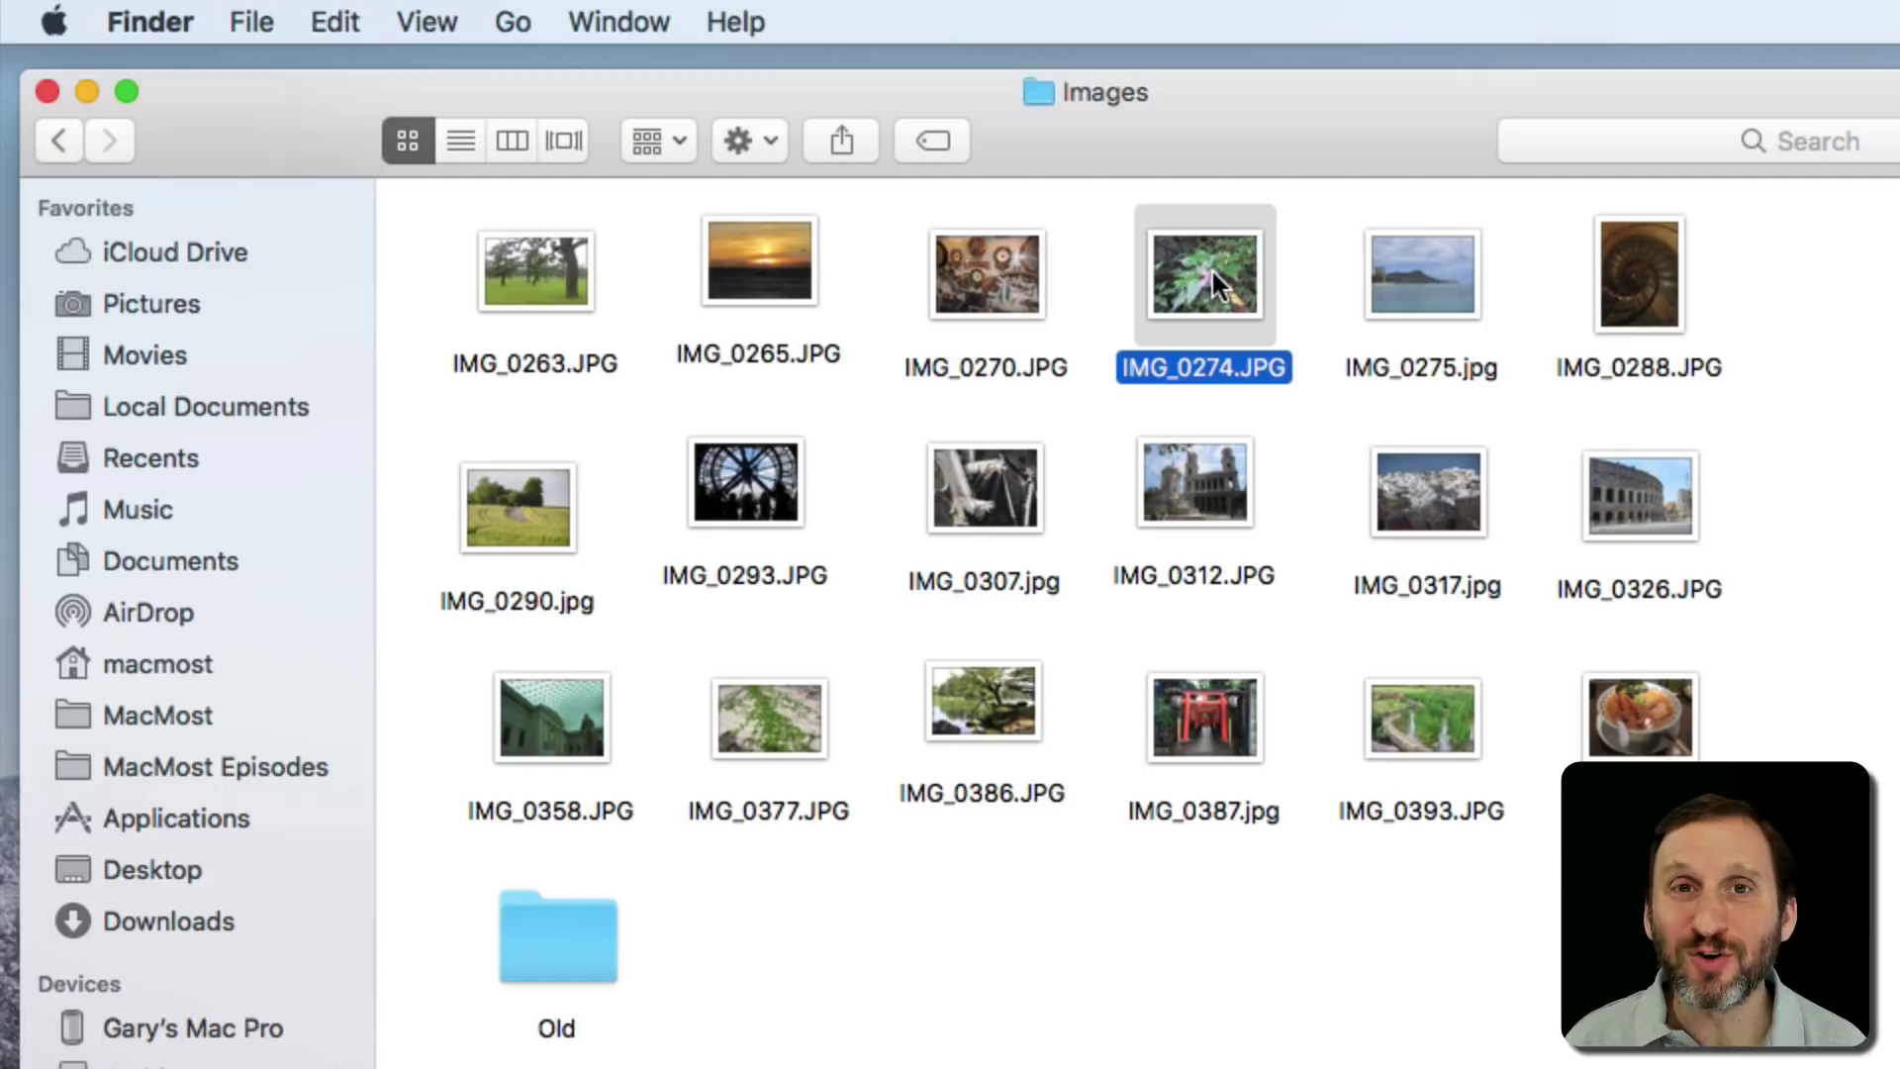
pyautogui.click(524, 299)
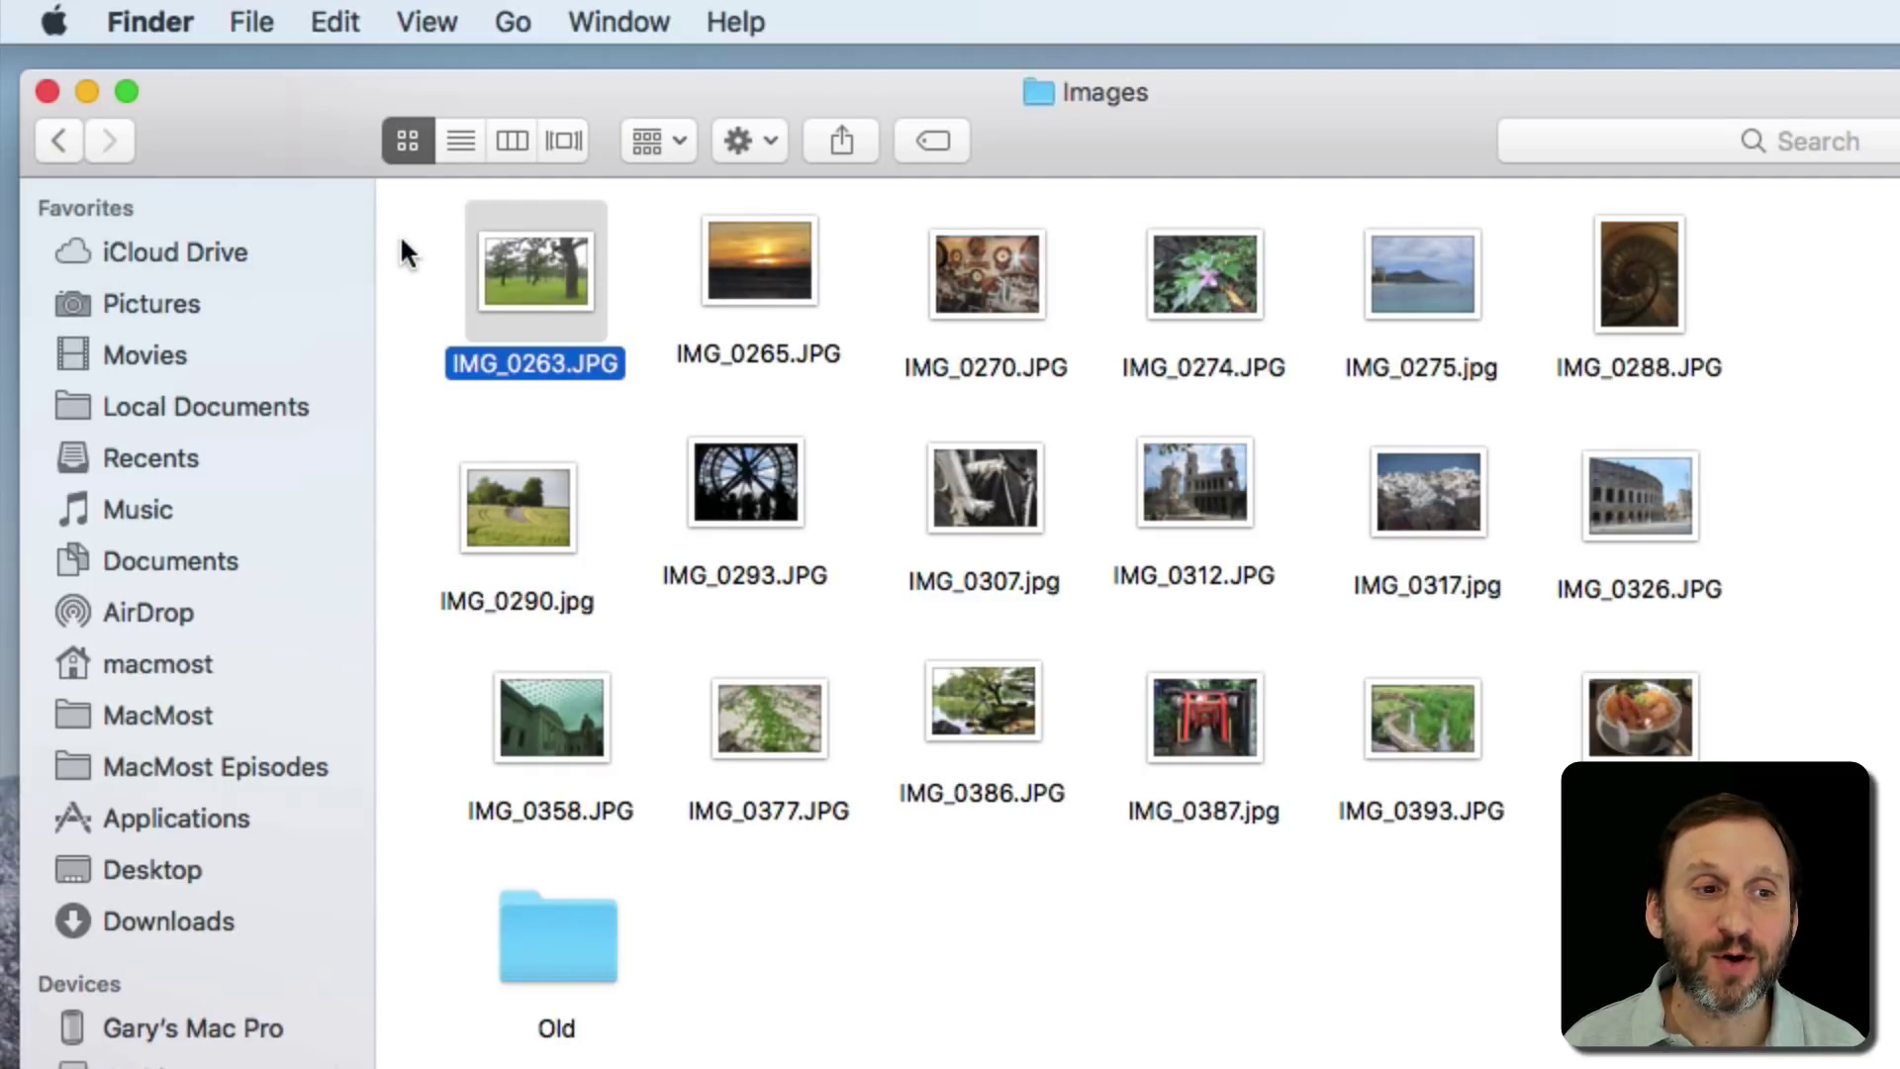
# - Marquee-select IMG_0263, IMG_0265, IMG_0290 and IMG_0293, and drag them without dropping
pyautogui.moveTo(406, 230); pyautogui.dragTo(784, 513)
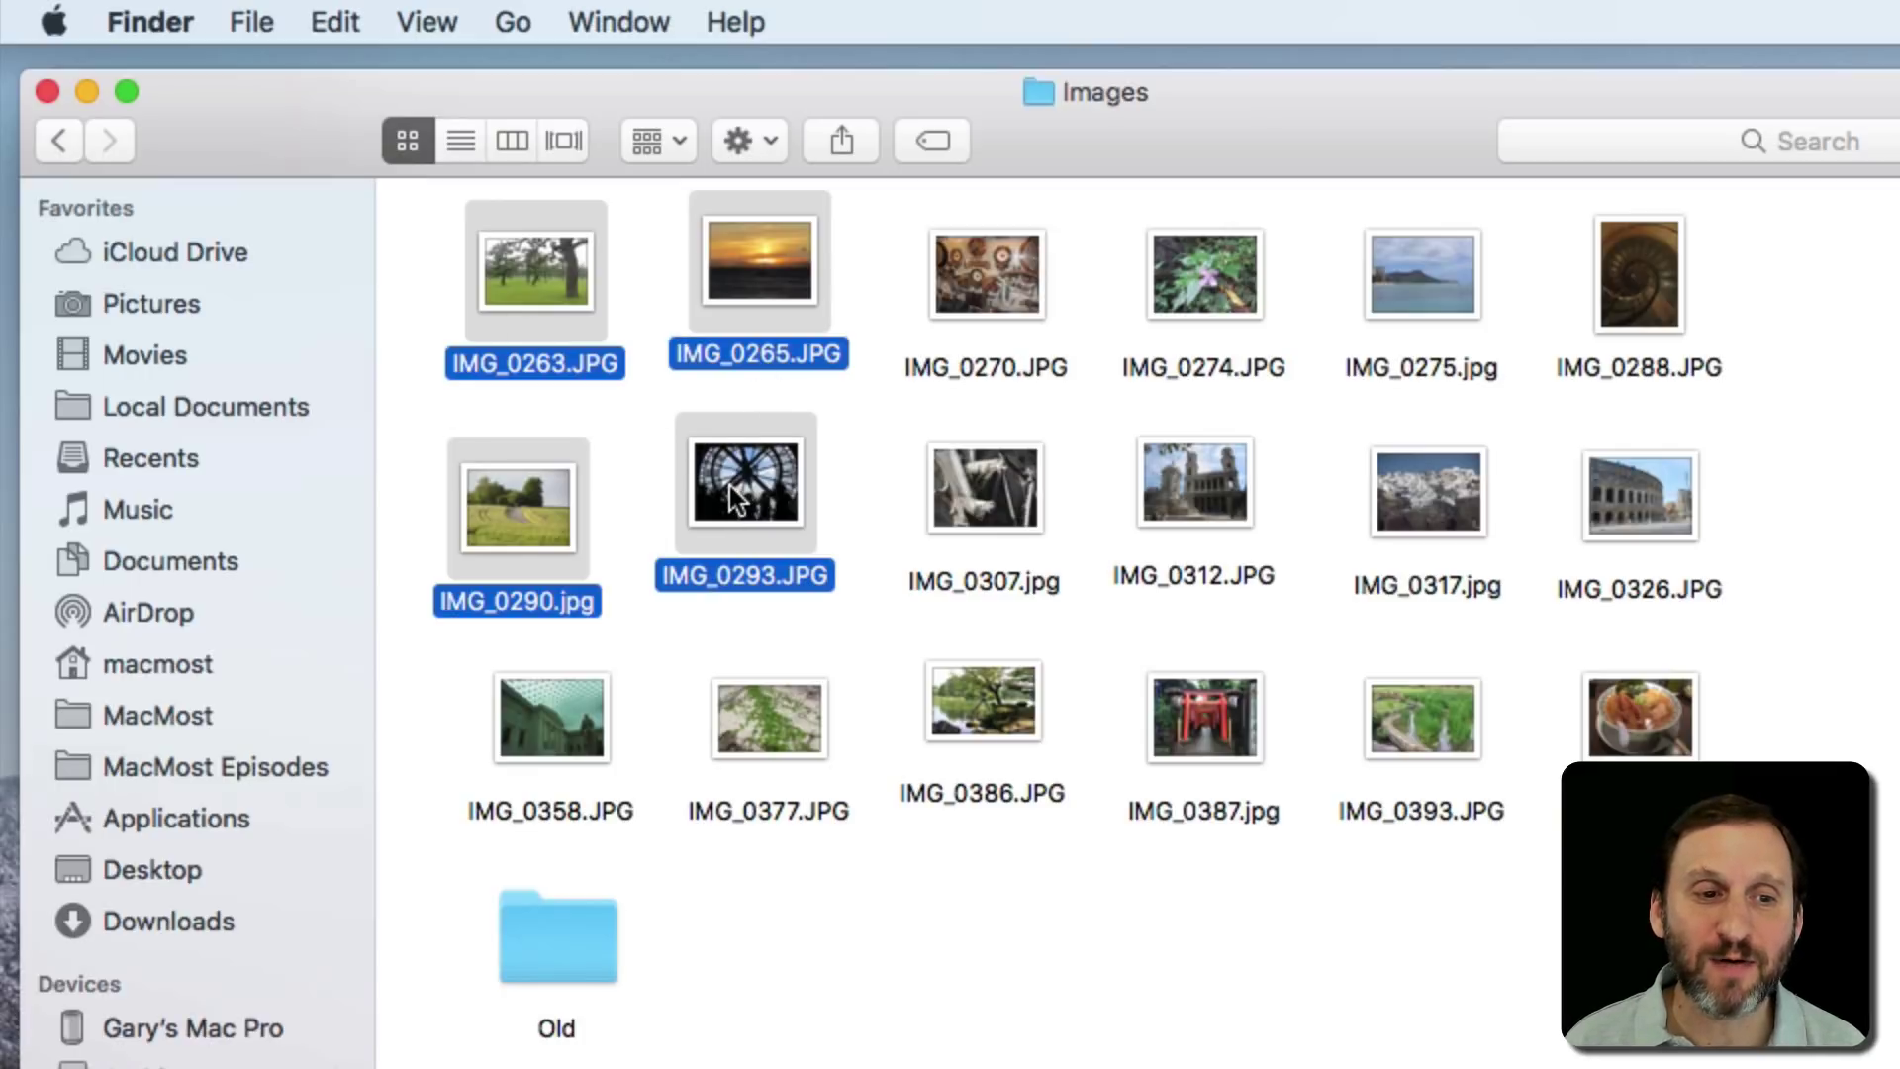
pyautogui.moveTo(729, 486)
pyautogui.mouseDown()
pyautogui.moveTo(788, 497)
pyautogui.moveTo(746, 515)
pyautogui.moveTo(722, 481)
pyautogui.mouseUp()
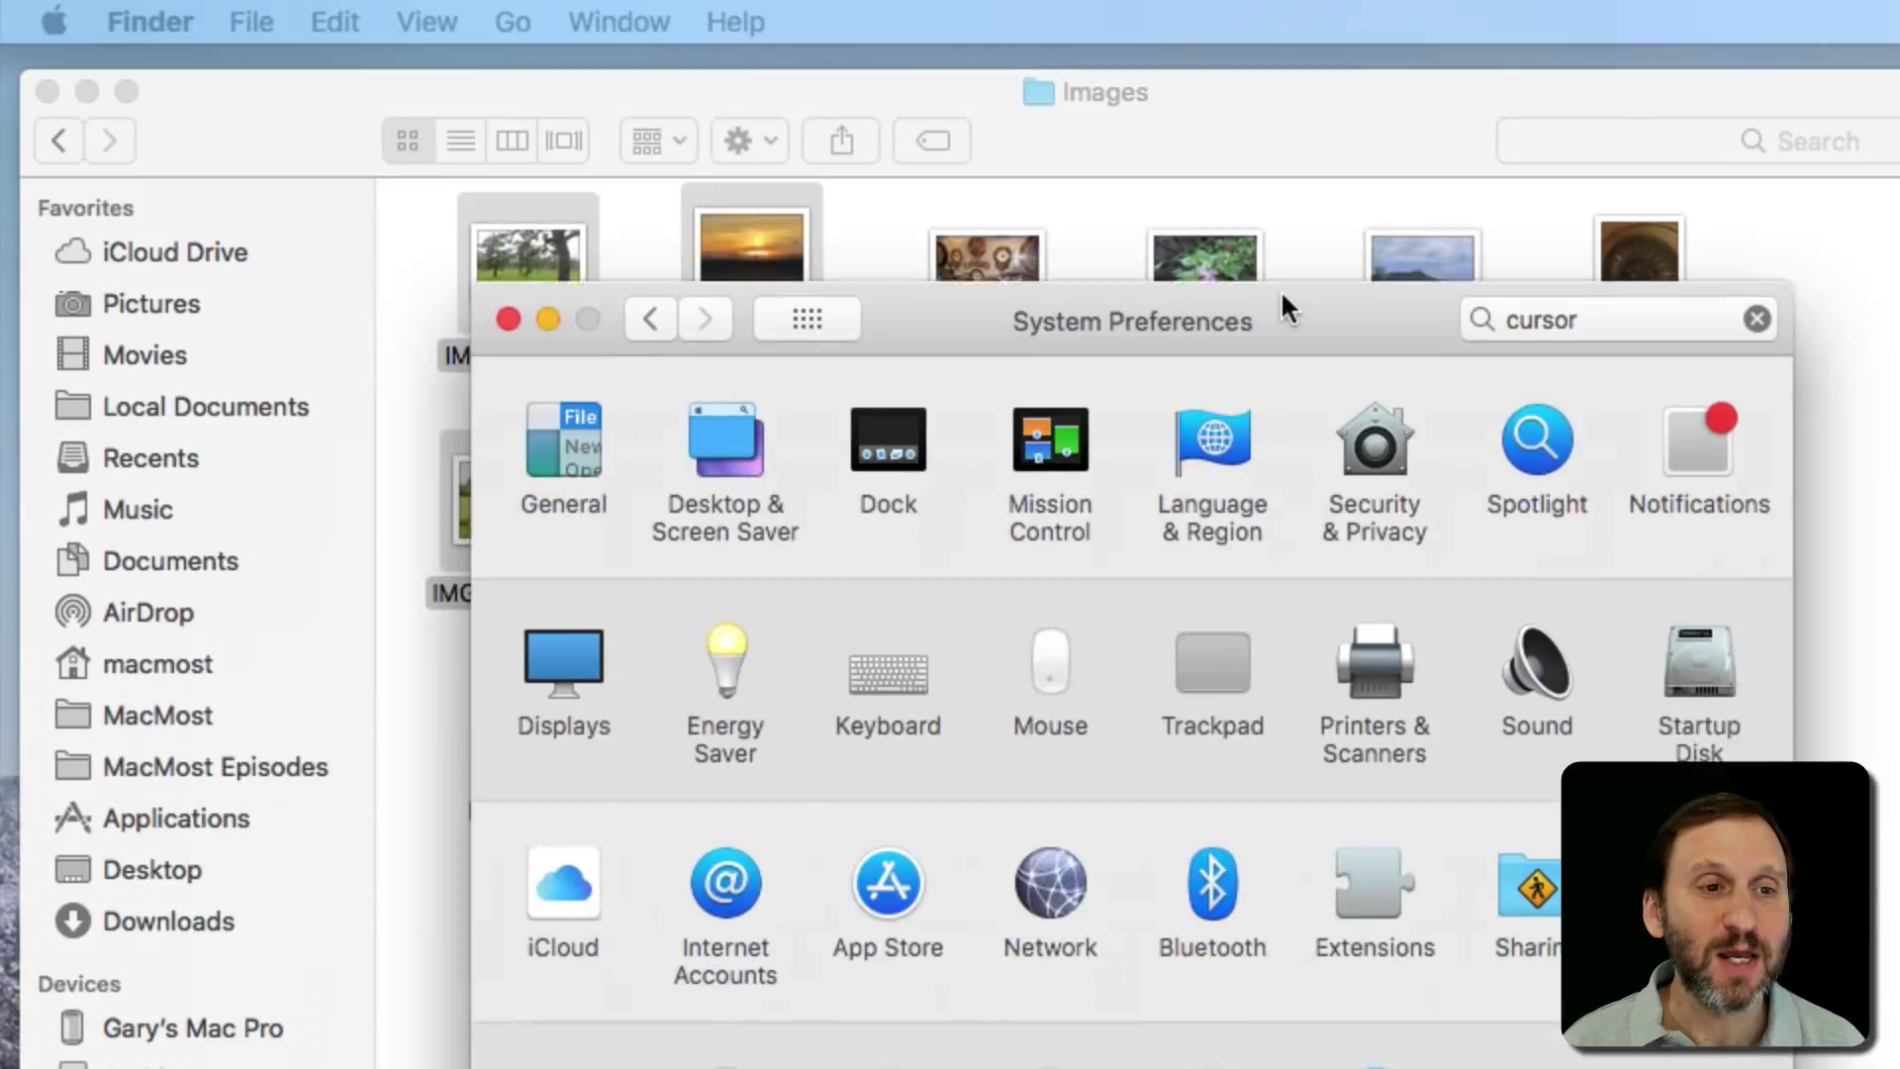
# - Open the Desktop & Screen Saver settings and move the window aside to reveal the photos
pyautogui.moveTo(1281, 307); pyautogui.dragTo(1265, 182)
pyautogui.click(694, 309)
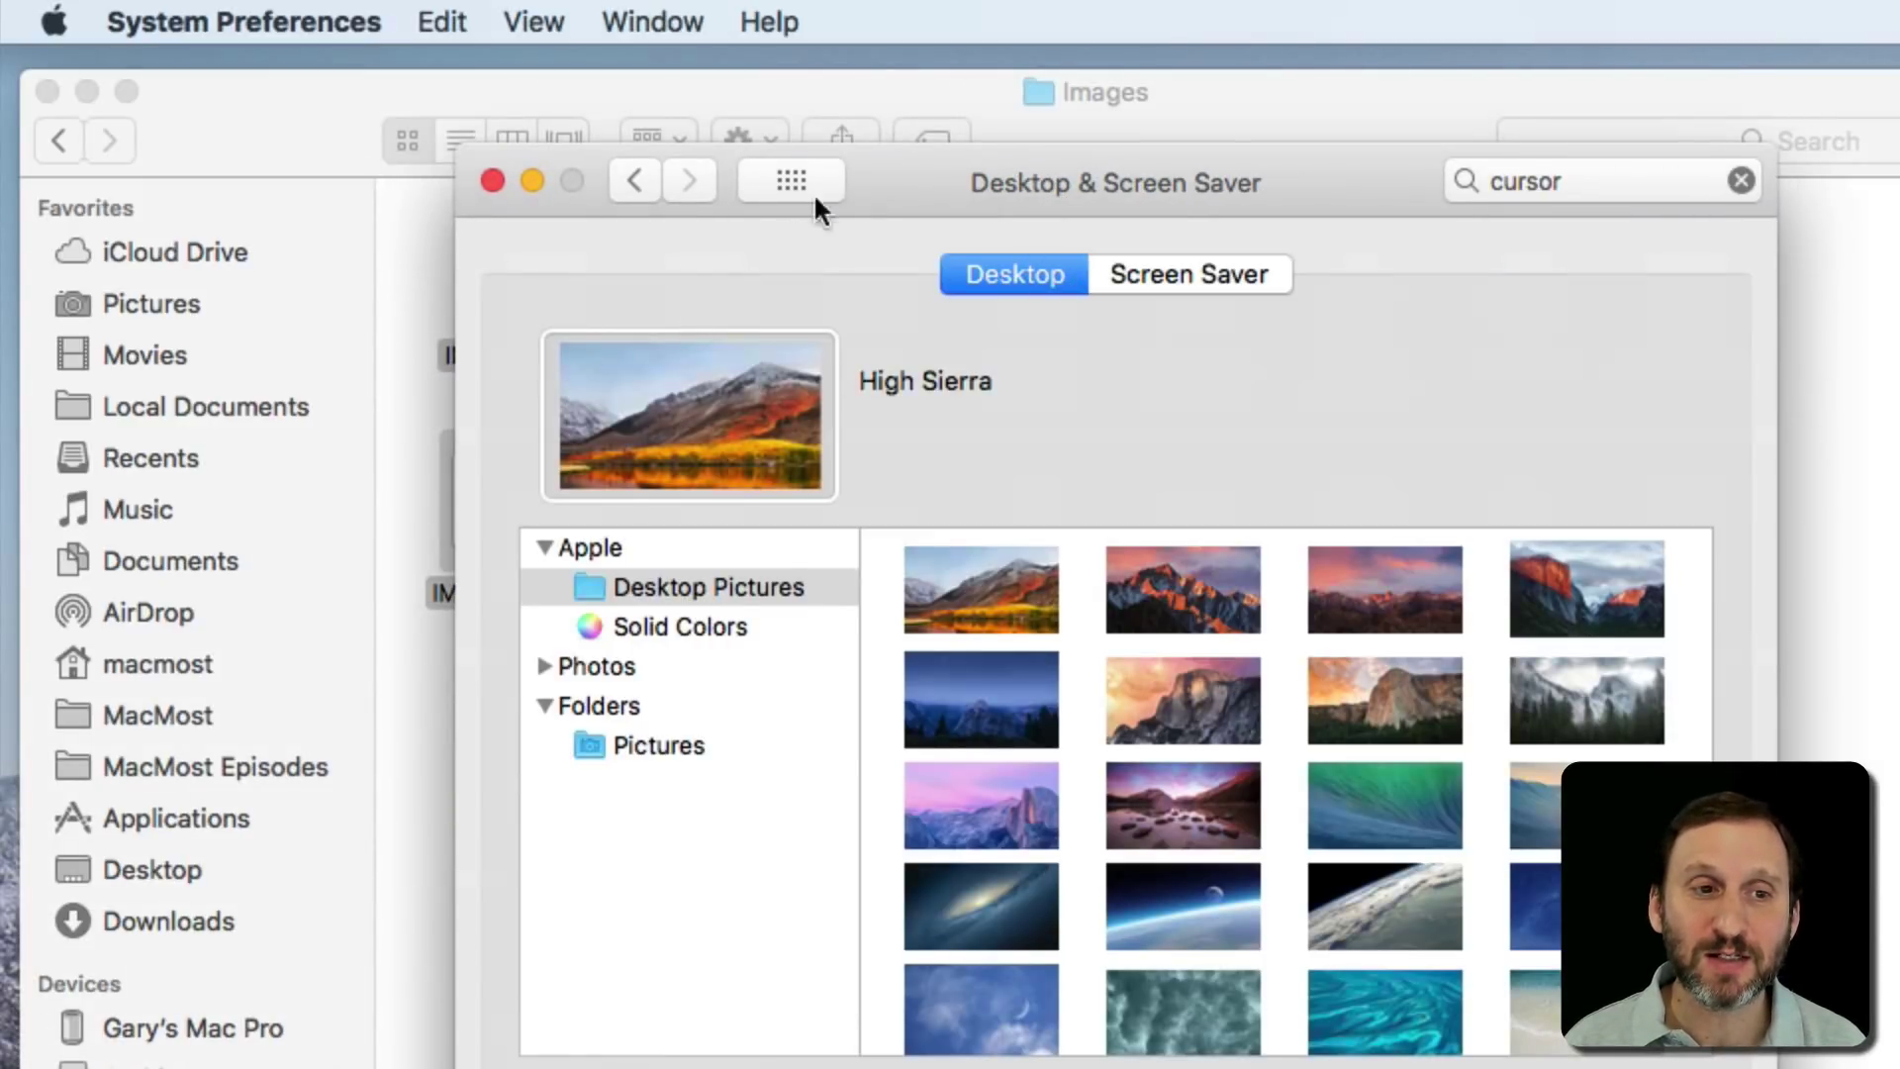
pyautogui.moveTo(879, 171); pyautogui.dragTo(1354, 163)
# - Drag IMG_0358.JPG onto the desktop preview and back without setting it, then close the settings
pyautogui.moveTo(586, 721); pyautogui.dragTo(1158, 404)
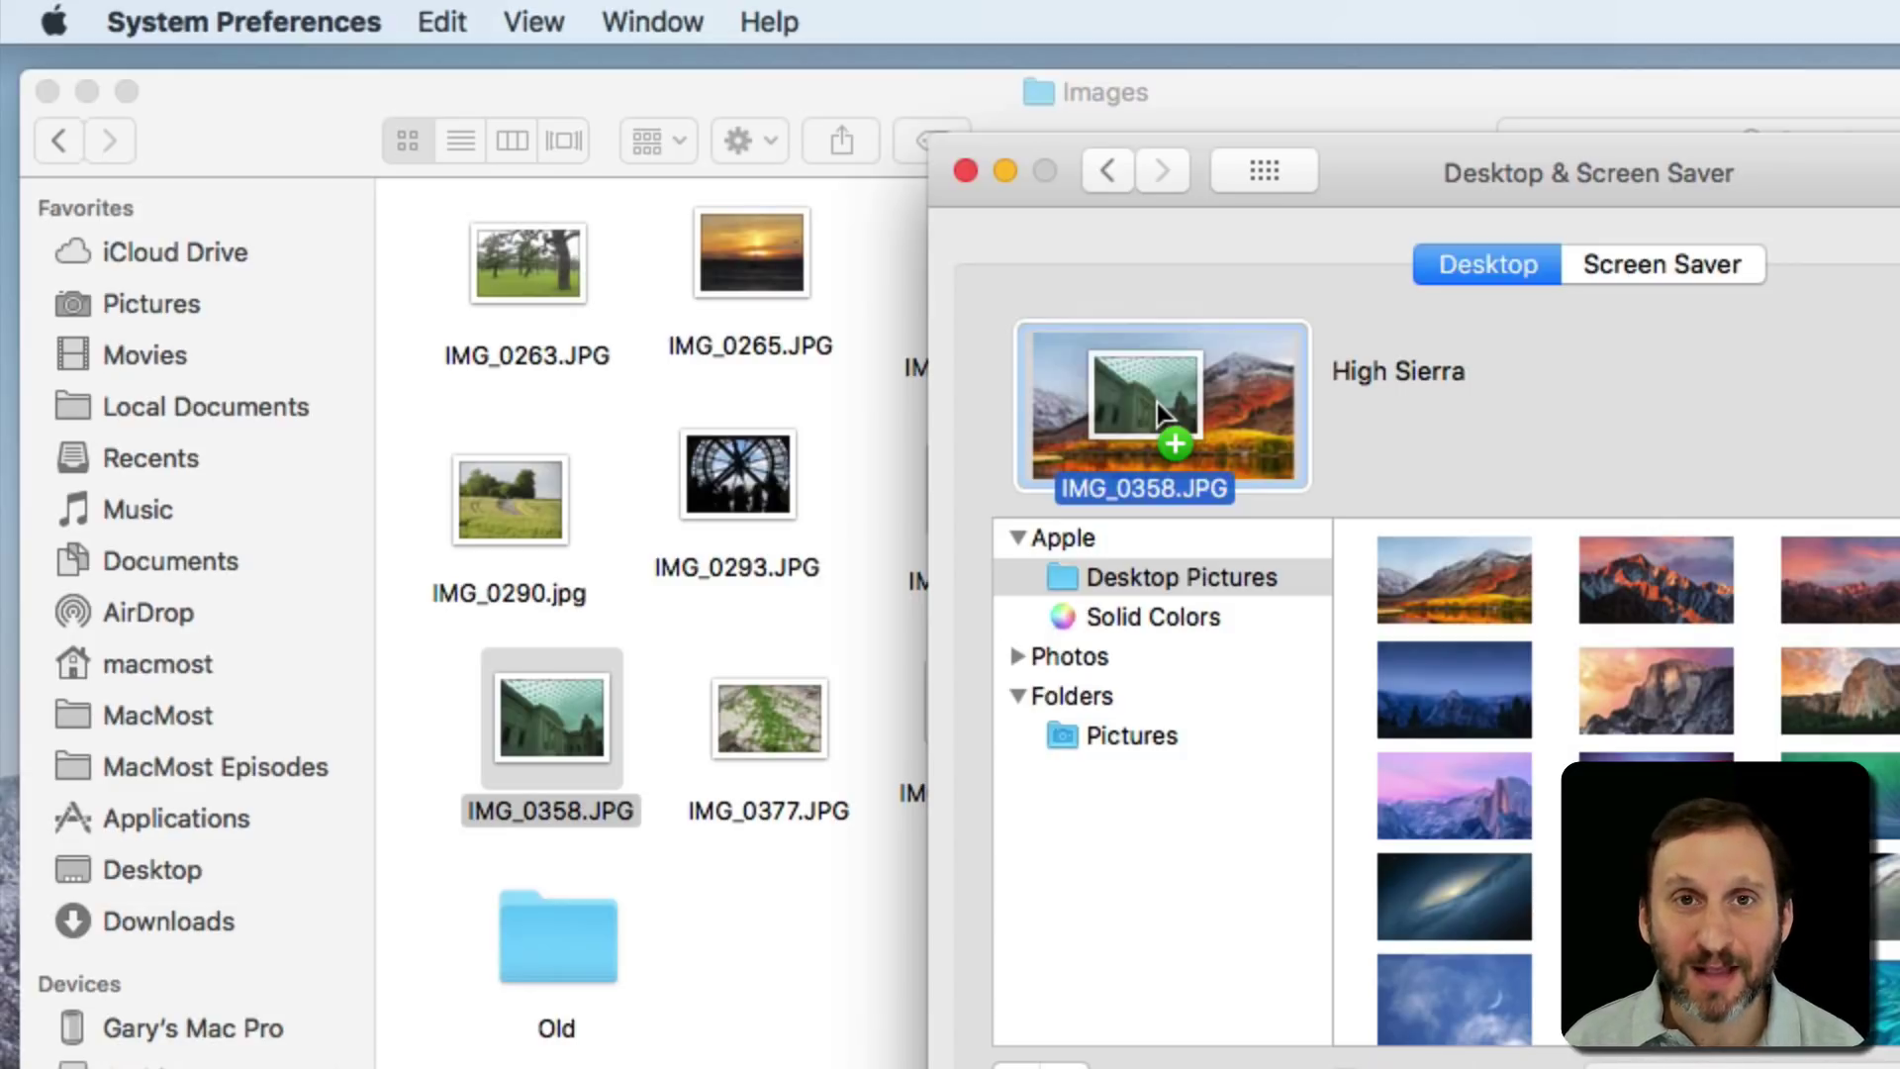
pyautogui.moveTo(1160, 412); pyautogui.dragTo(553, 717)
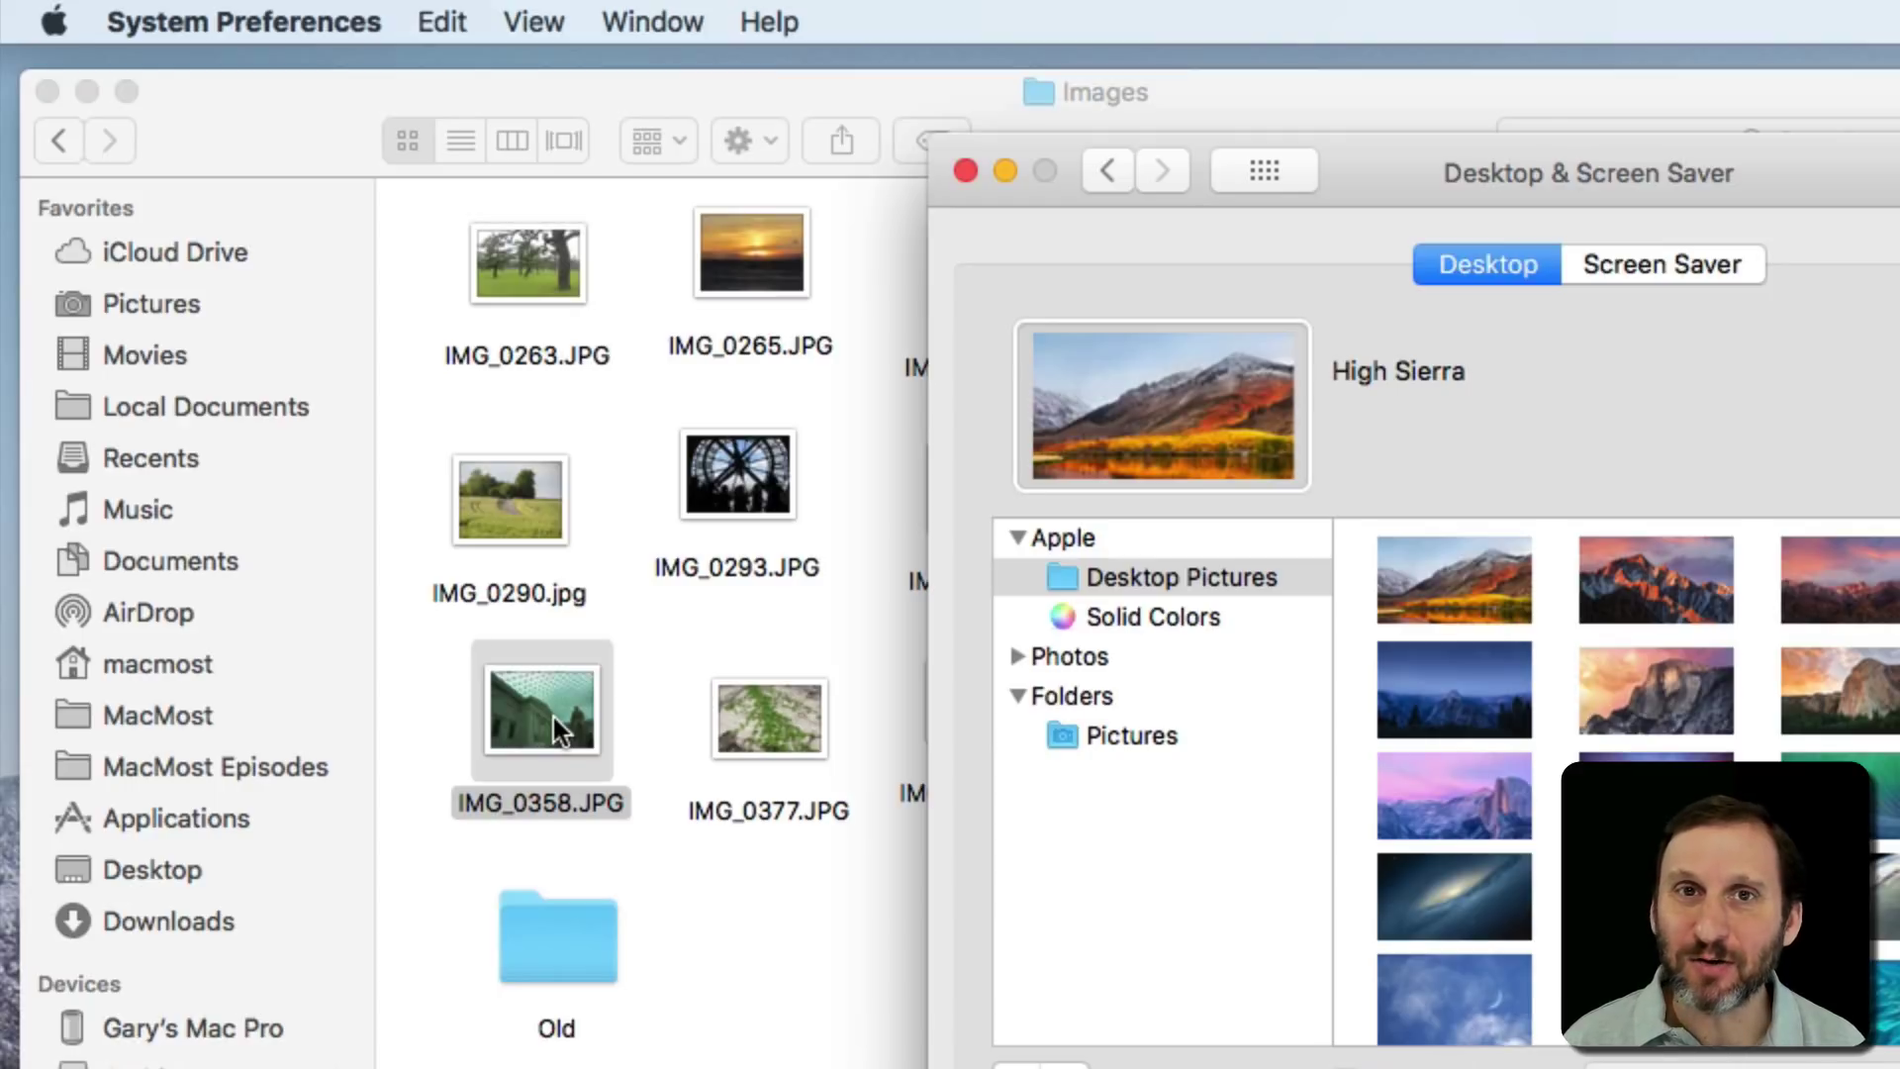
pyautogui.click(962, 170)
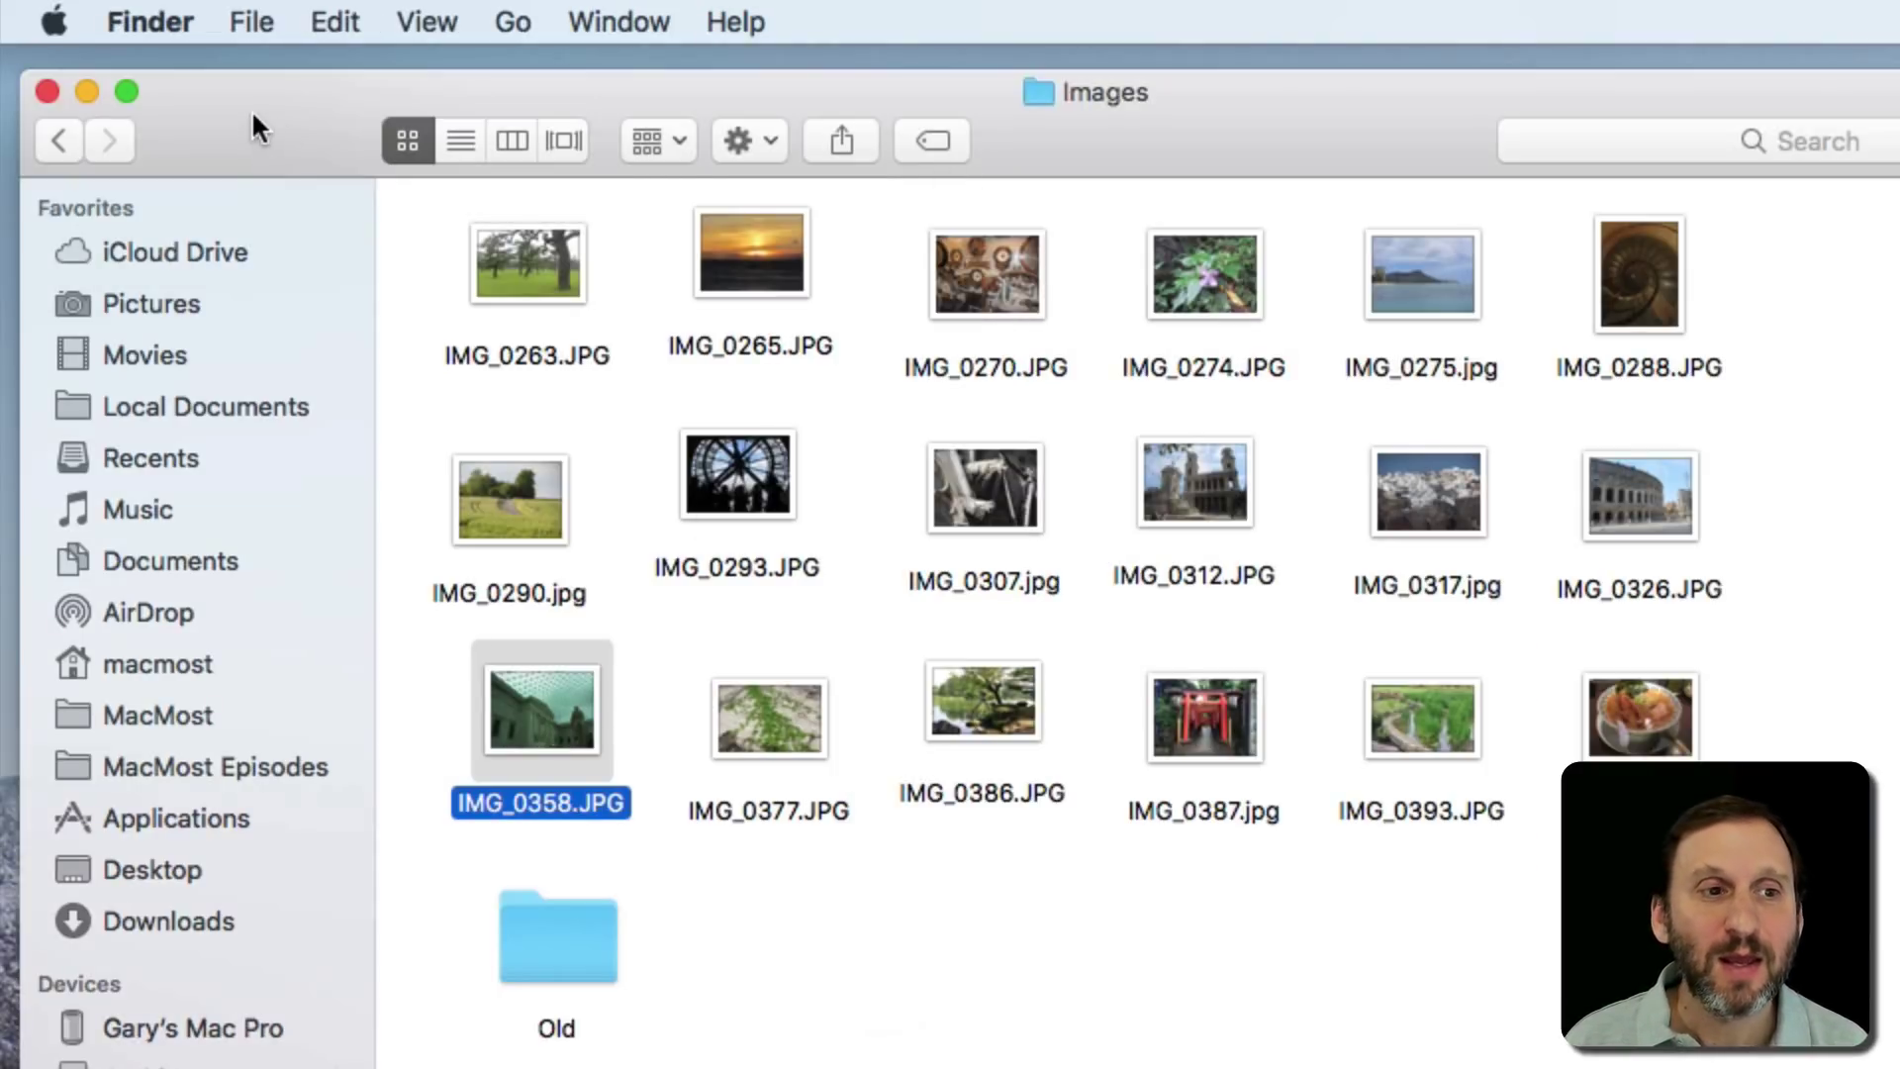
# - Close the Images folder window
pyautogui.click(45, 91)
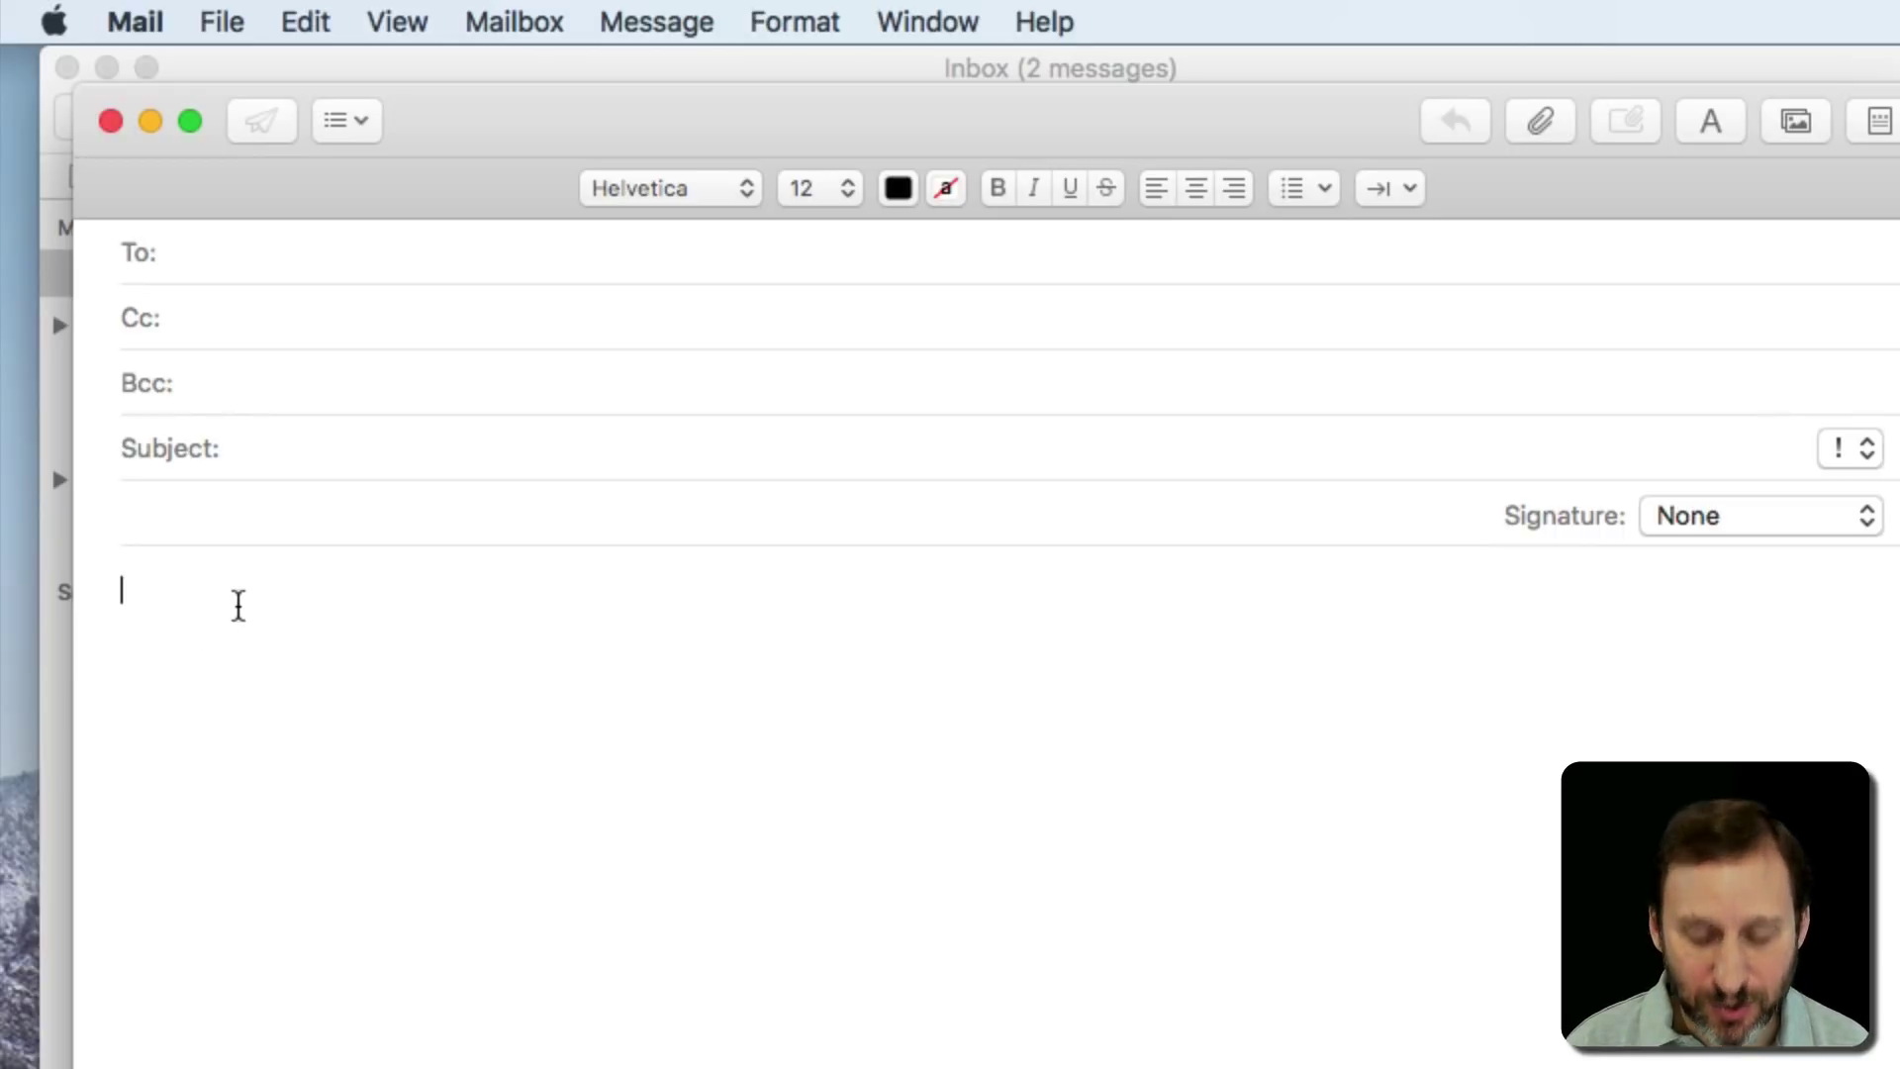
# - Type "The quick brown fox jumps over the lazy dog.", fixing the "doog" typo, then arrow through the text
pyautogui.write('The quic')
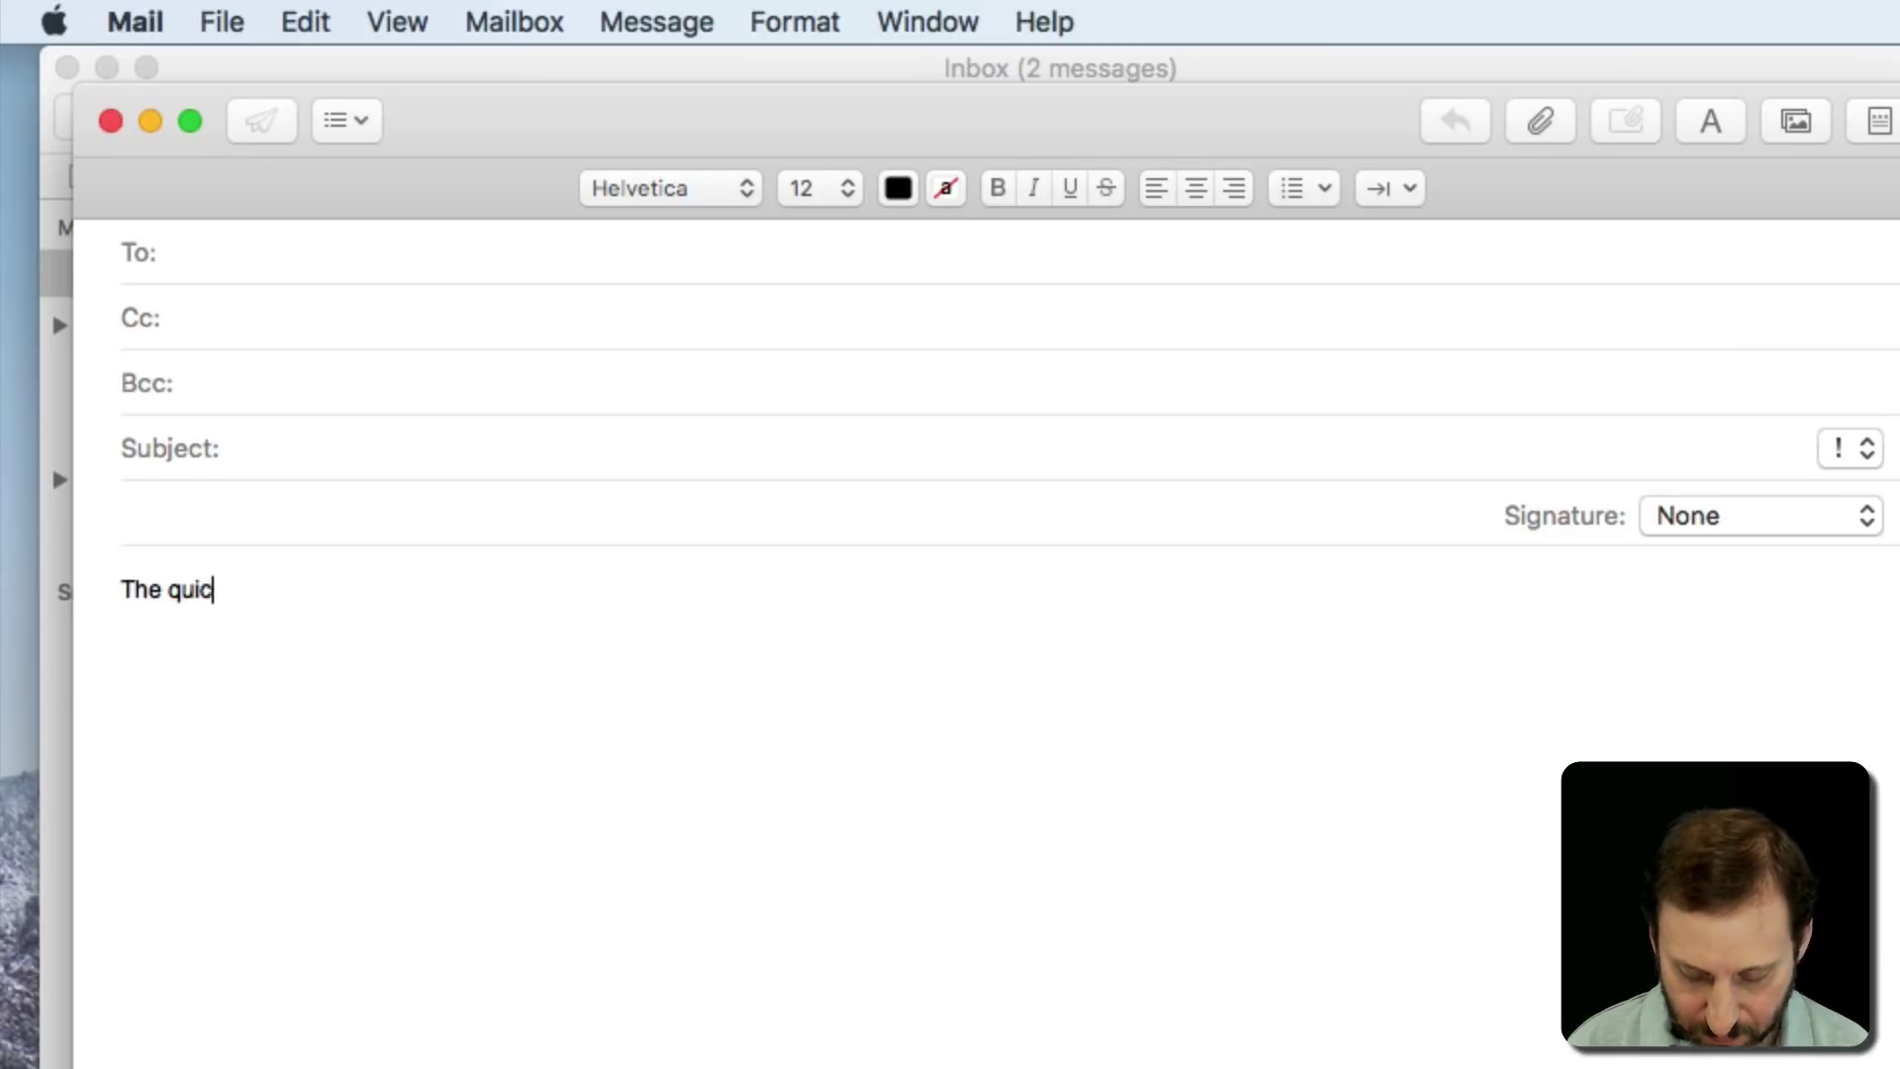
pyautogui.write('k brown fox ')
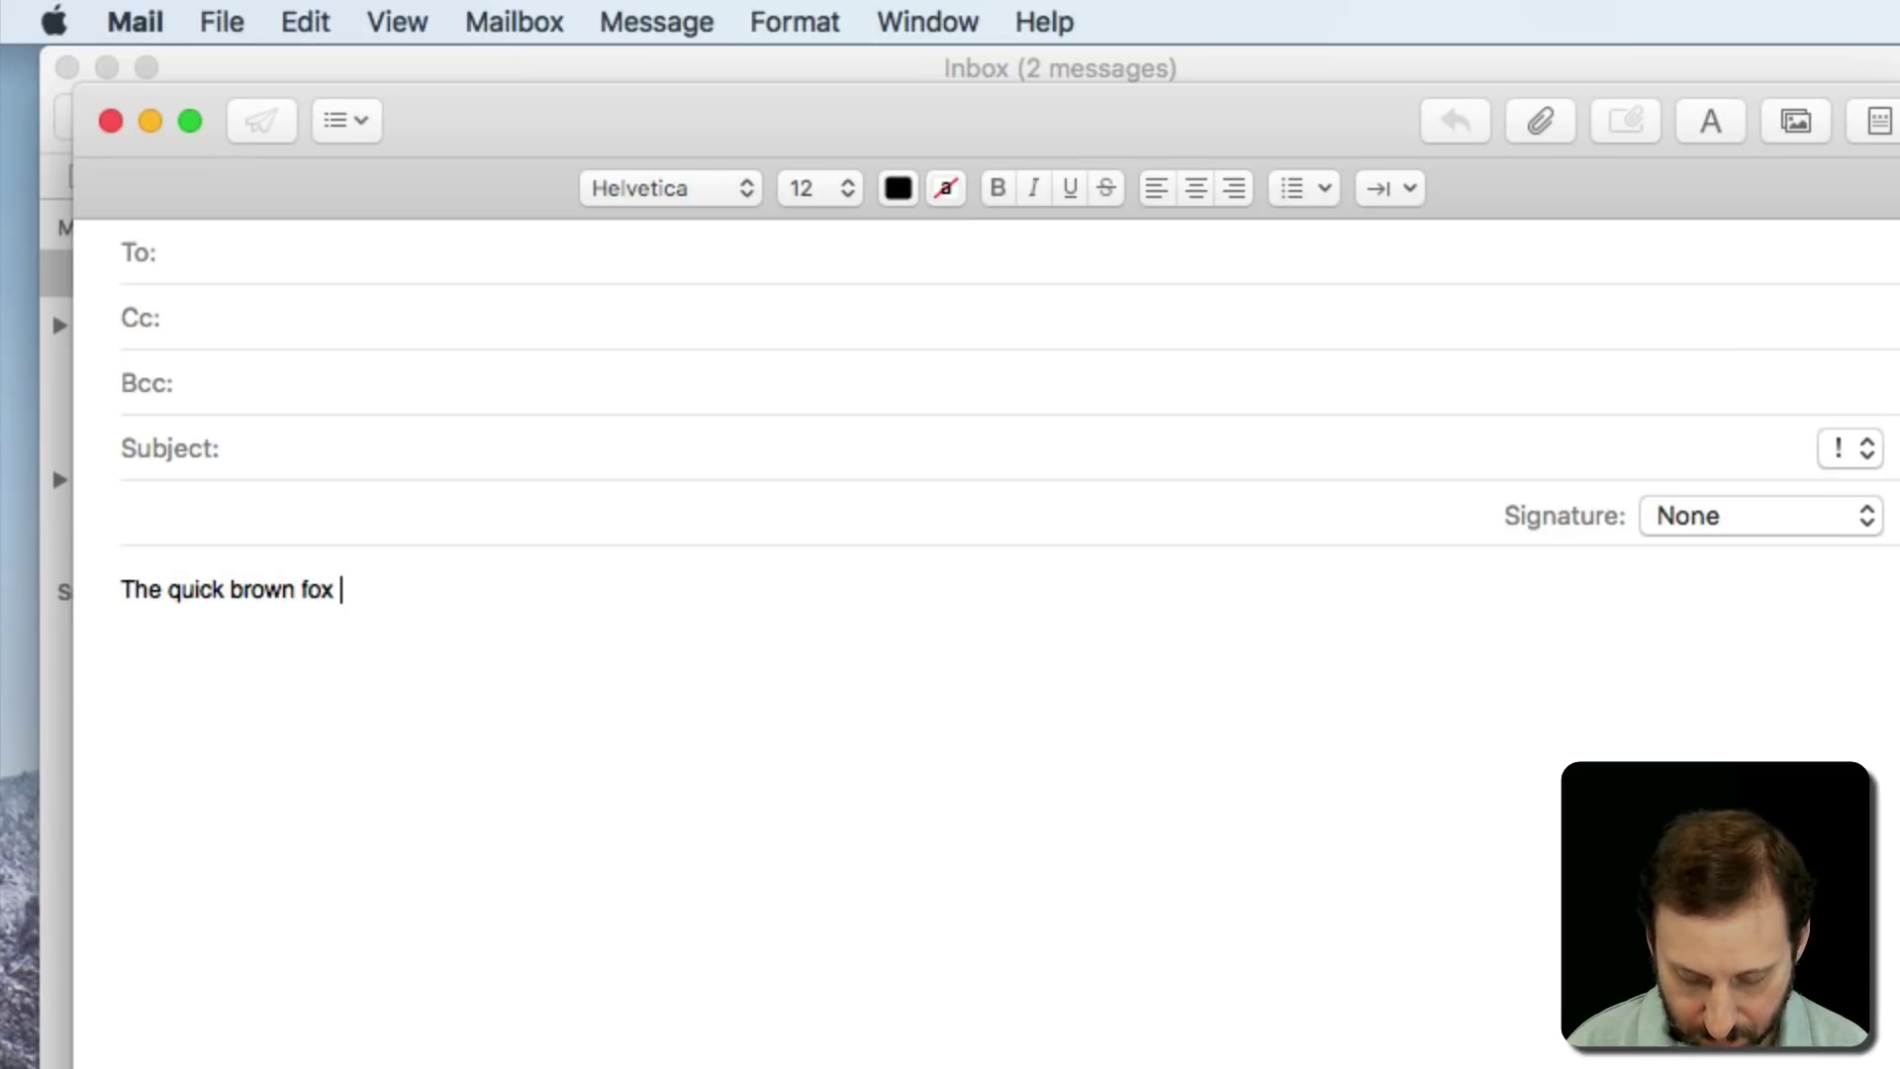
pyautogui.write('jumps over the ')
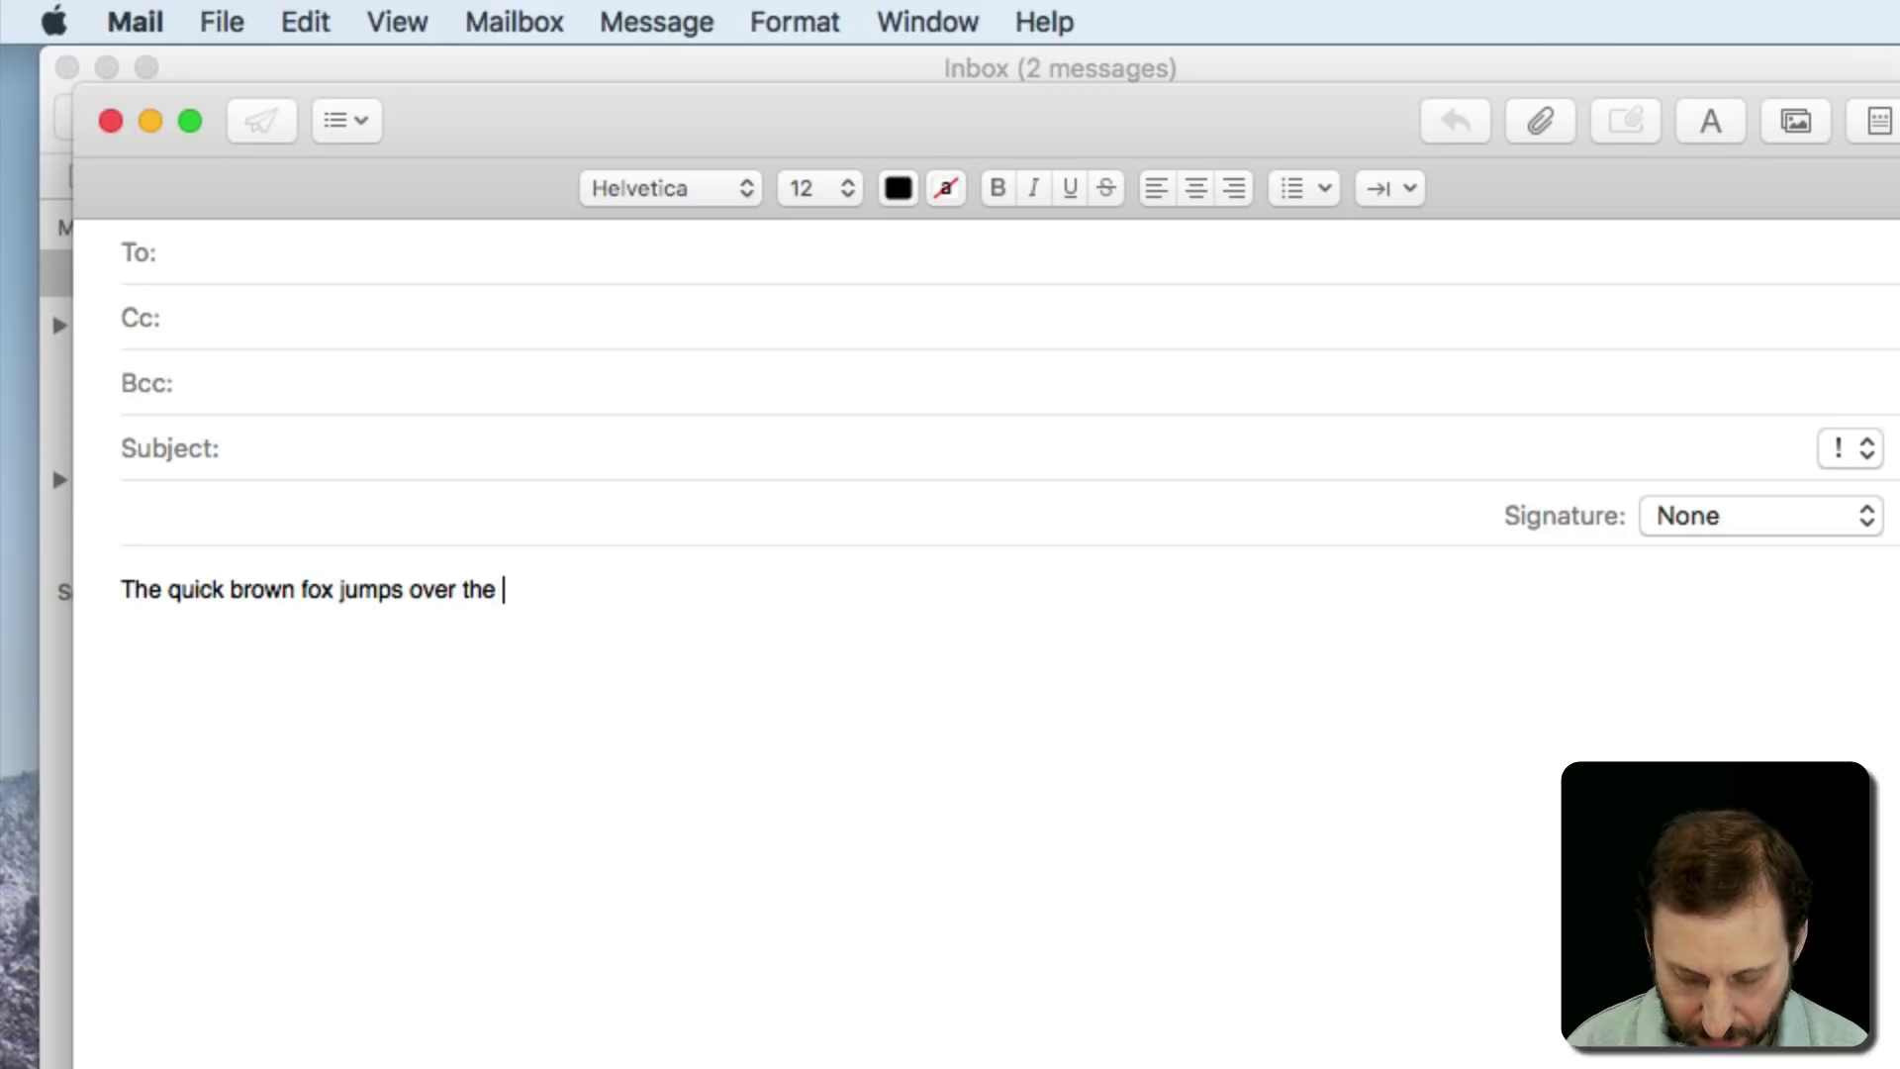
pyautogui.write('lazy doog')
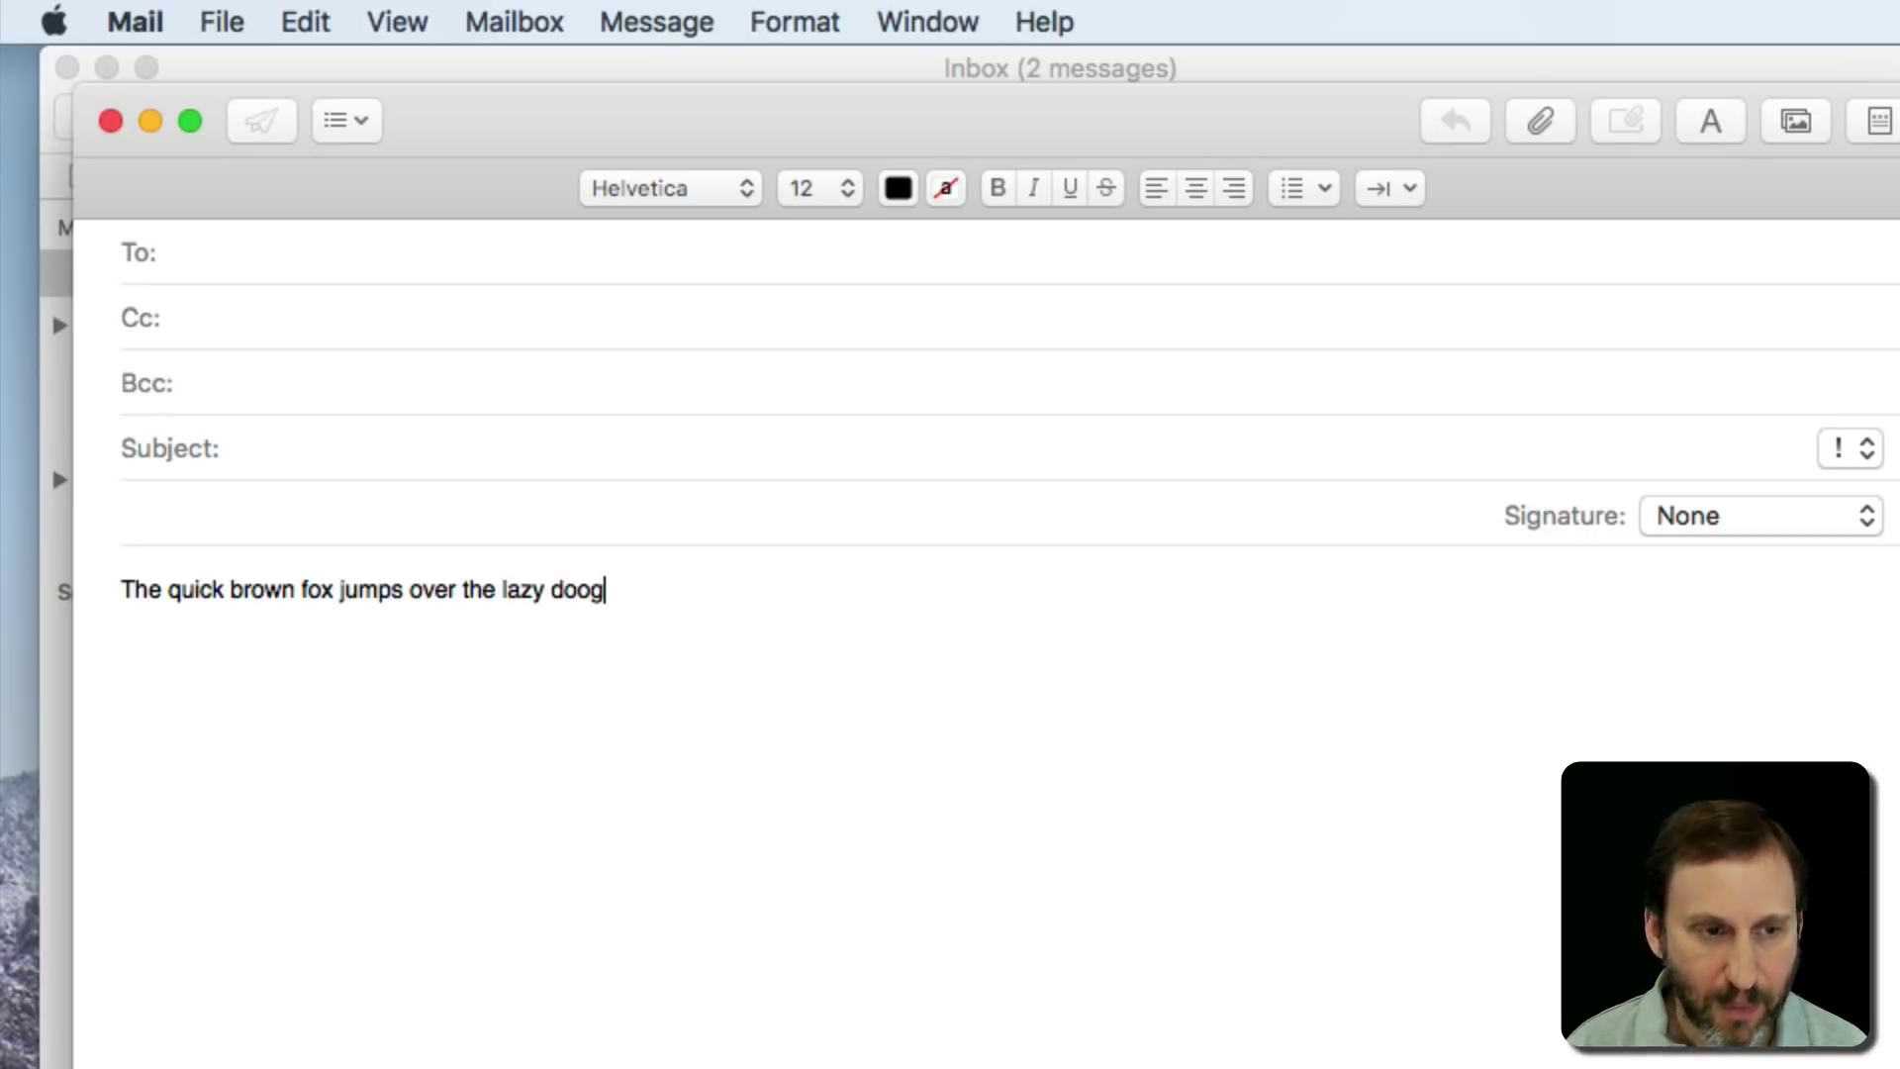
pyautogui.press('BackSpace')
pyautogui.press('BackSpace')
pyautogui.write('g.')
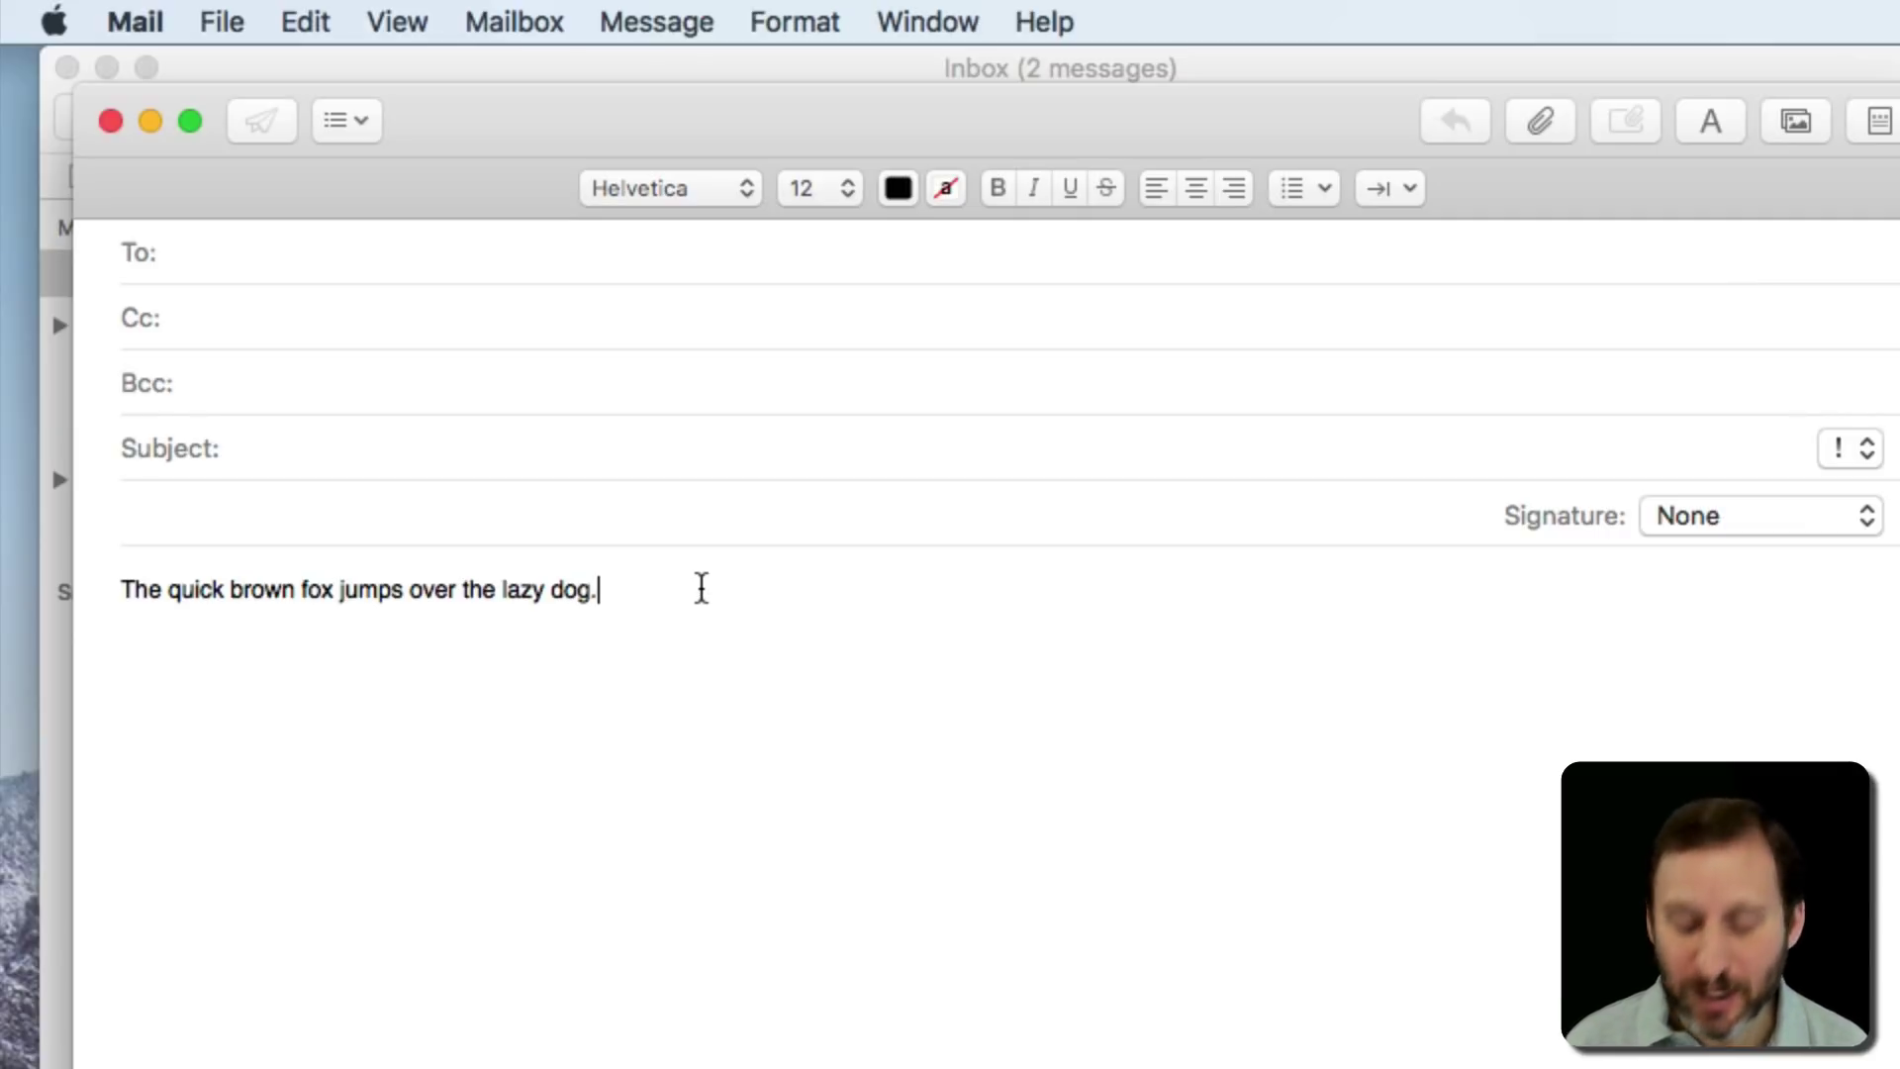
pyautogui.press('Left')
pyautogui.press('Left')
pyautogui.press('Left')
pyautogui.press('Left')
pyautogui.press('Left')
pyautogui.press('Left')
pyautogui.press('Left')
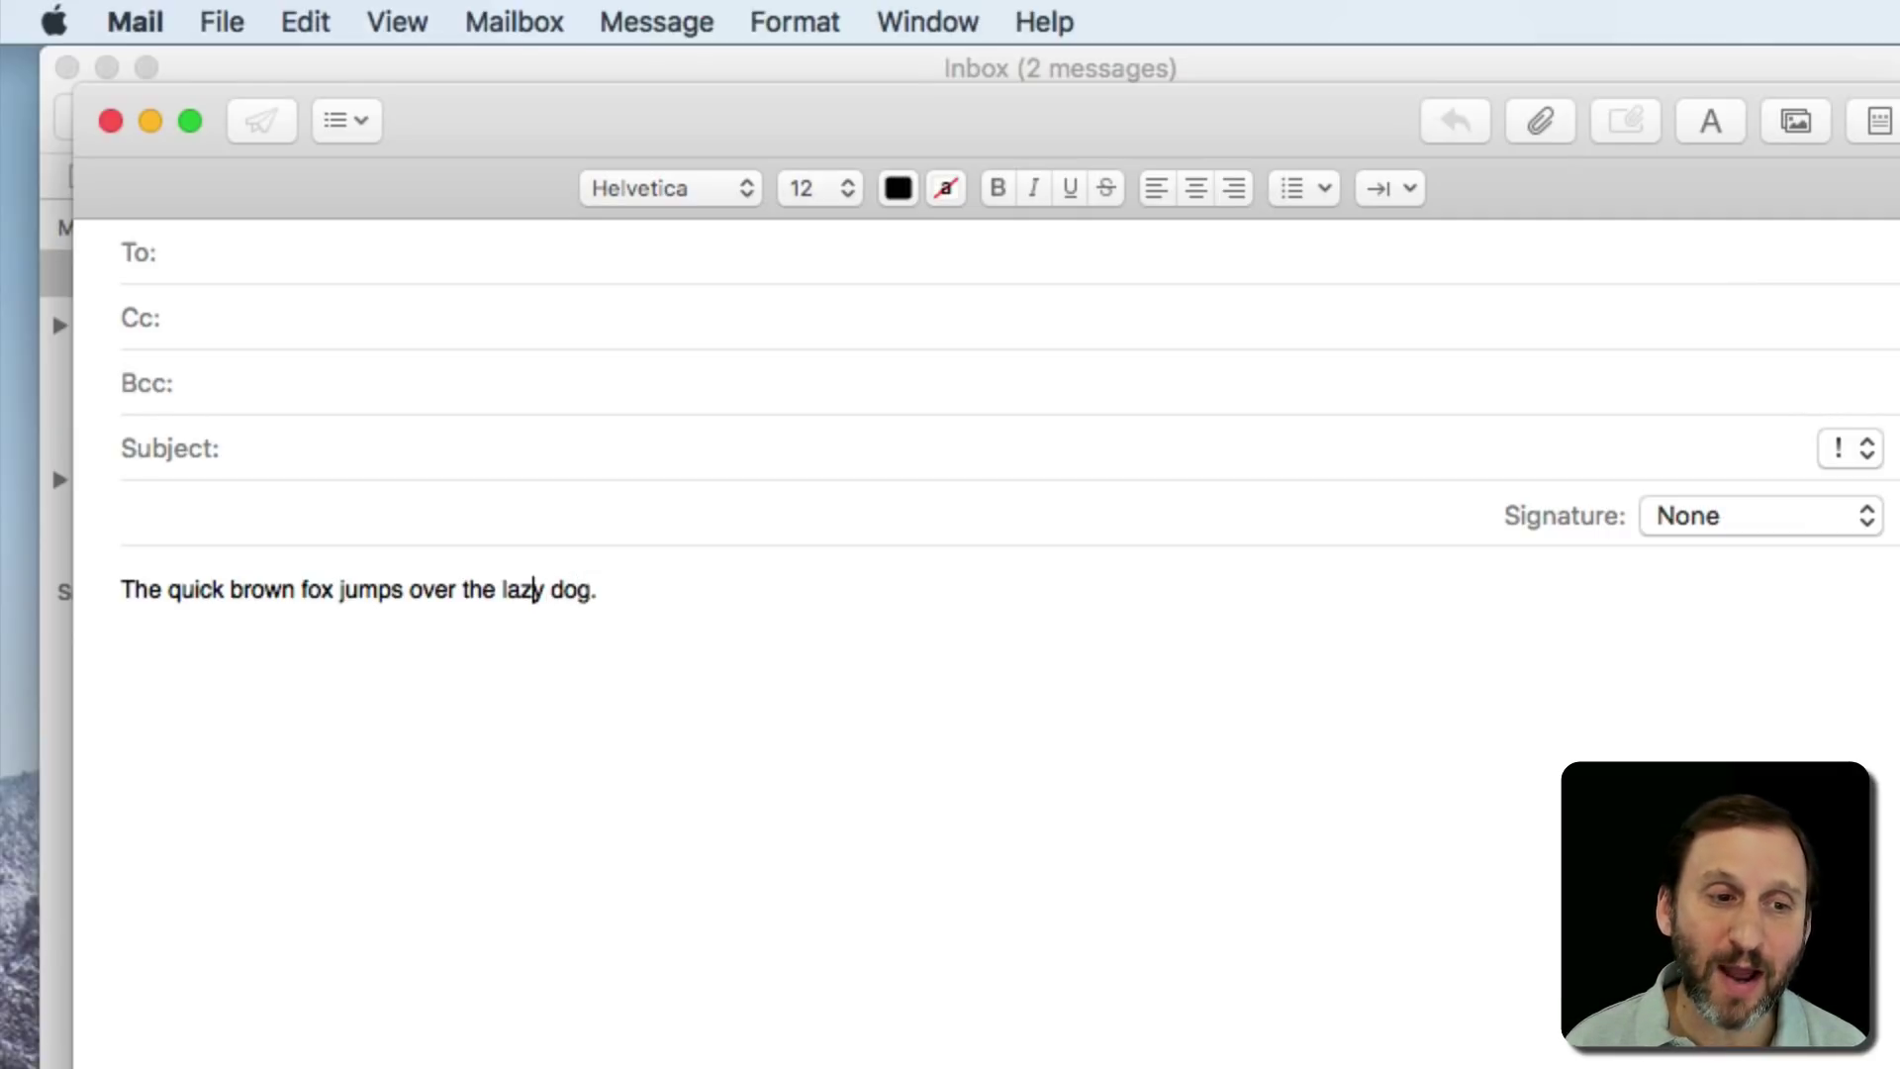
pyautogui.press('Right')
pyautogui.press('Right')
pyautogui.press('Right')
pyautogui.press('Right')
pyautogui.press('Right')
pyautogui.press('Left')
pyautogui.press('Left')
pyautogui.press('Left')
pyautogui.press('Right')
pyautogui.press('Right')
pyautogui.press('Right')
pyautogui.press('Right')
pyautogui.press('Right')
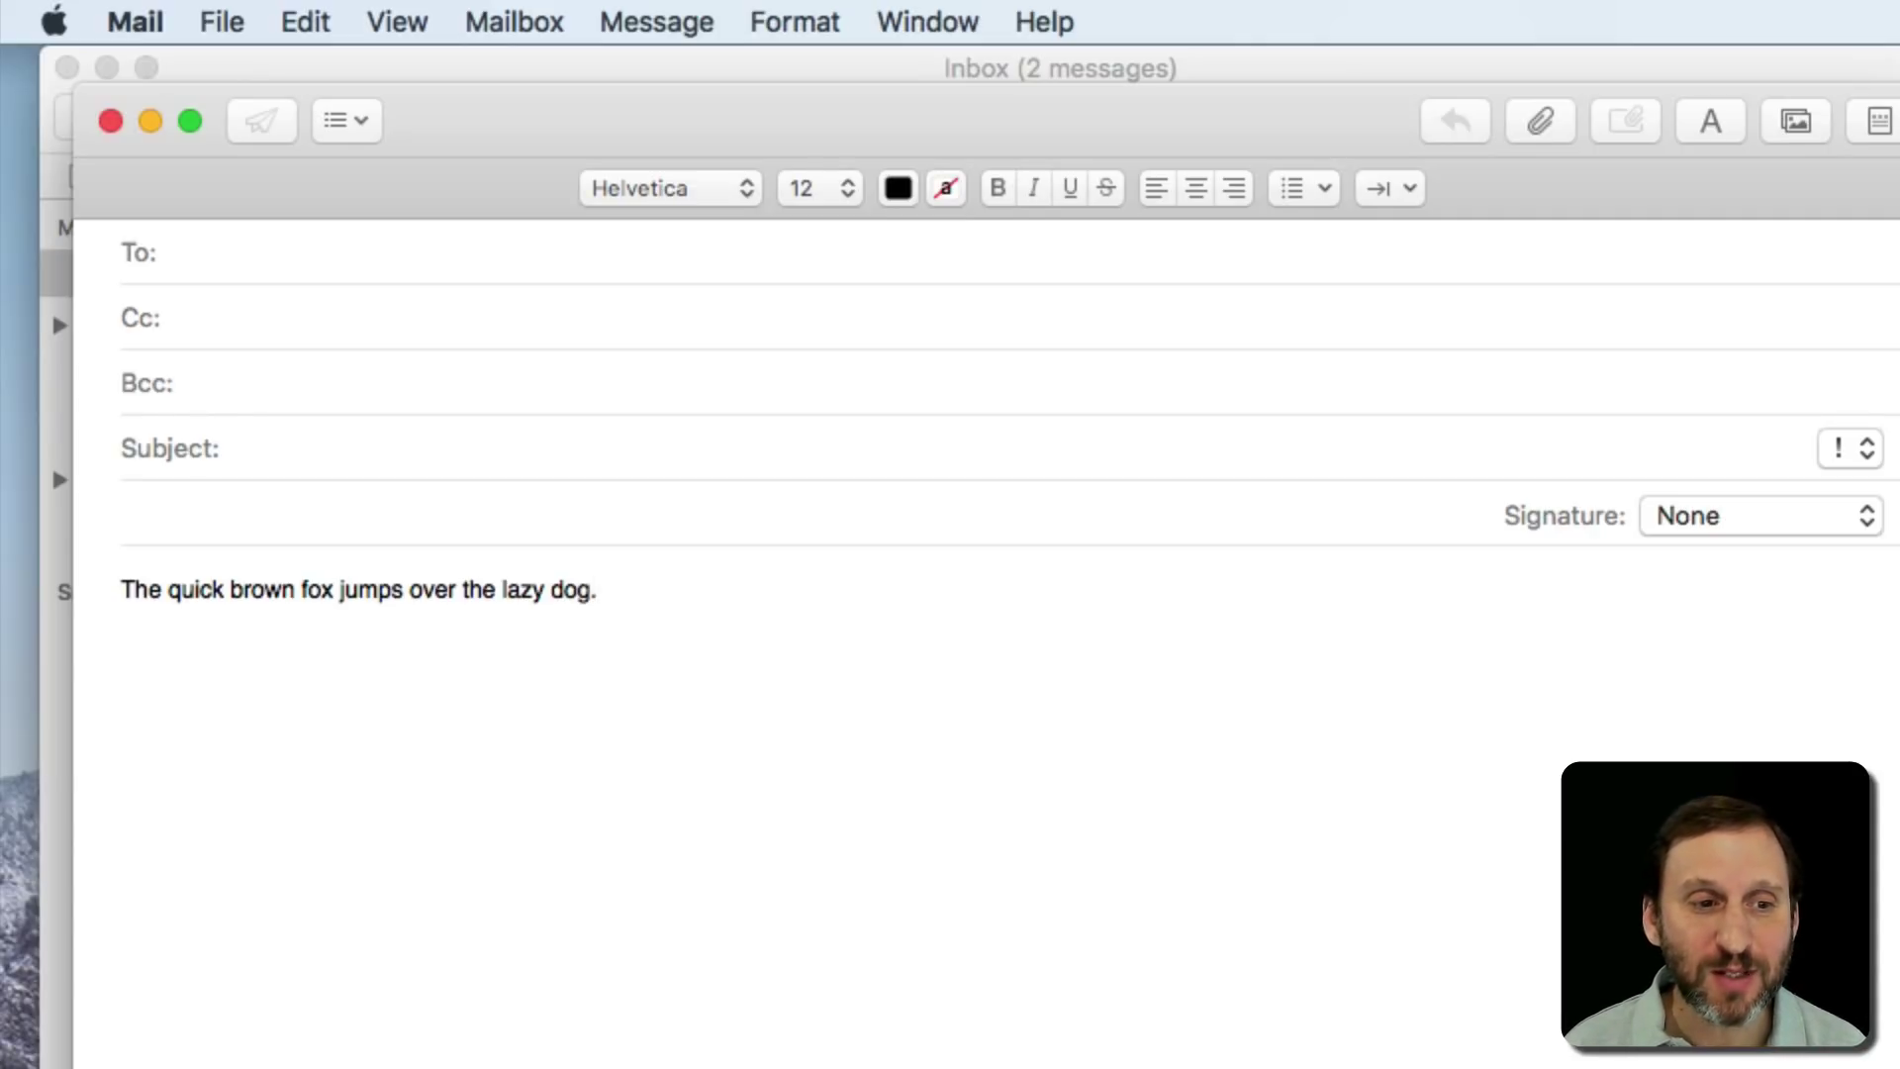
pyautogui.press('Left')
pyautogui.press('Left')
pyautogui.press('Left')
pyautogui.press('Left')
pyautogui.press('Left')
pyautogui.press('Left')
pyautogui.press('Left')
pyautogui.press('Left')
pyautogui.press('Left')
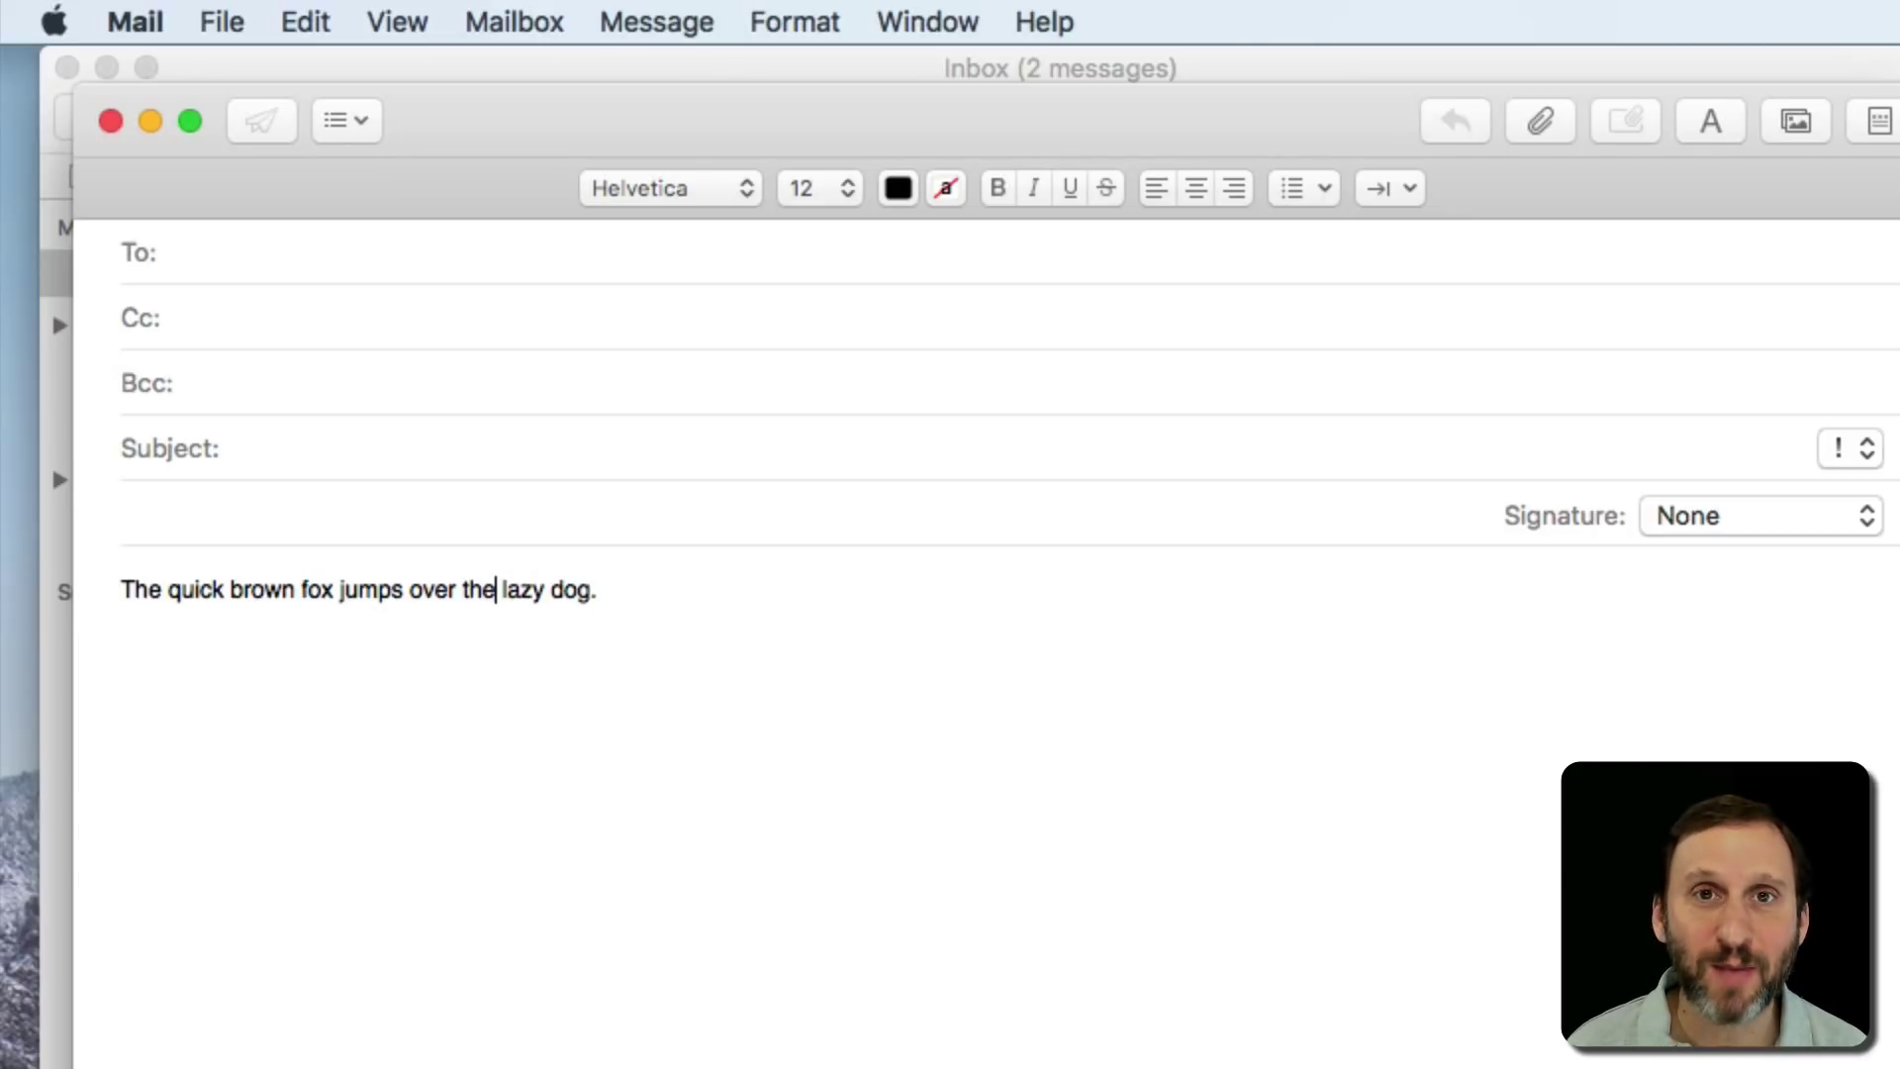
pyautogui.press('Right')
pyautogui.press('Right')
pyautogui.press('Right')
pyautogui.press('Right')
pyautogui.press('Right')
pyautogui.press('Right')
pyautogui.press('Right')
pyautogui.press('Right')
pyautogui.press('Right')
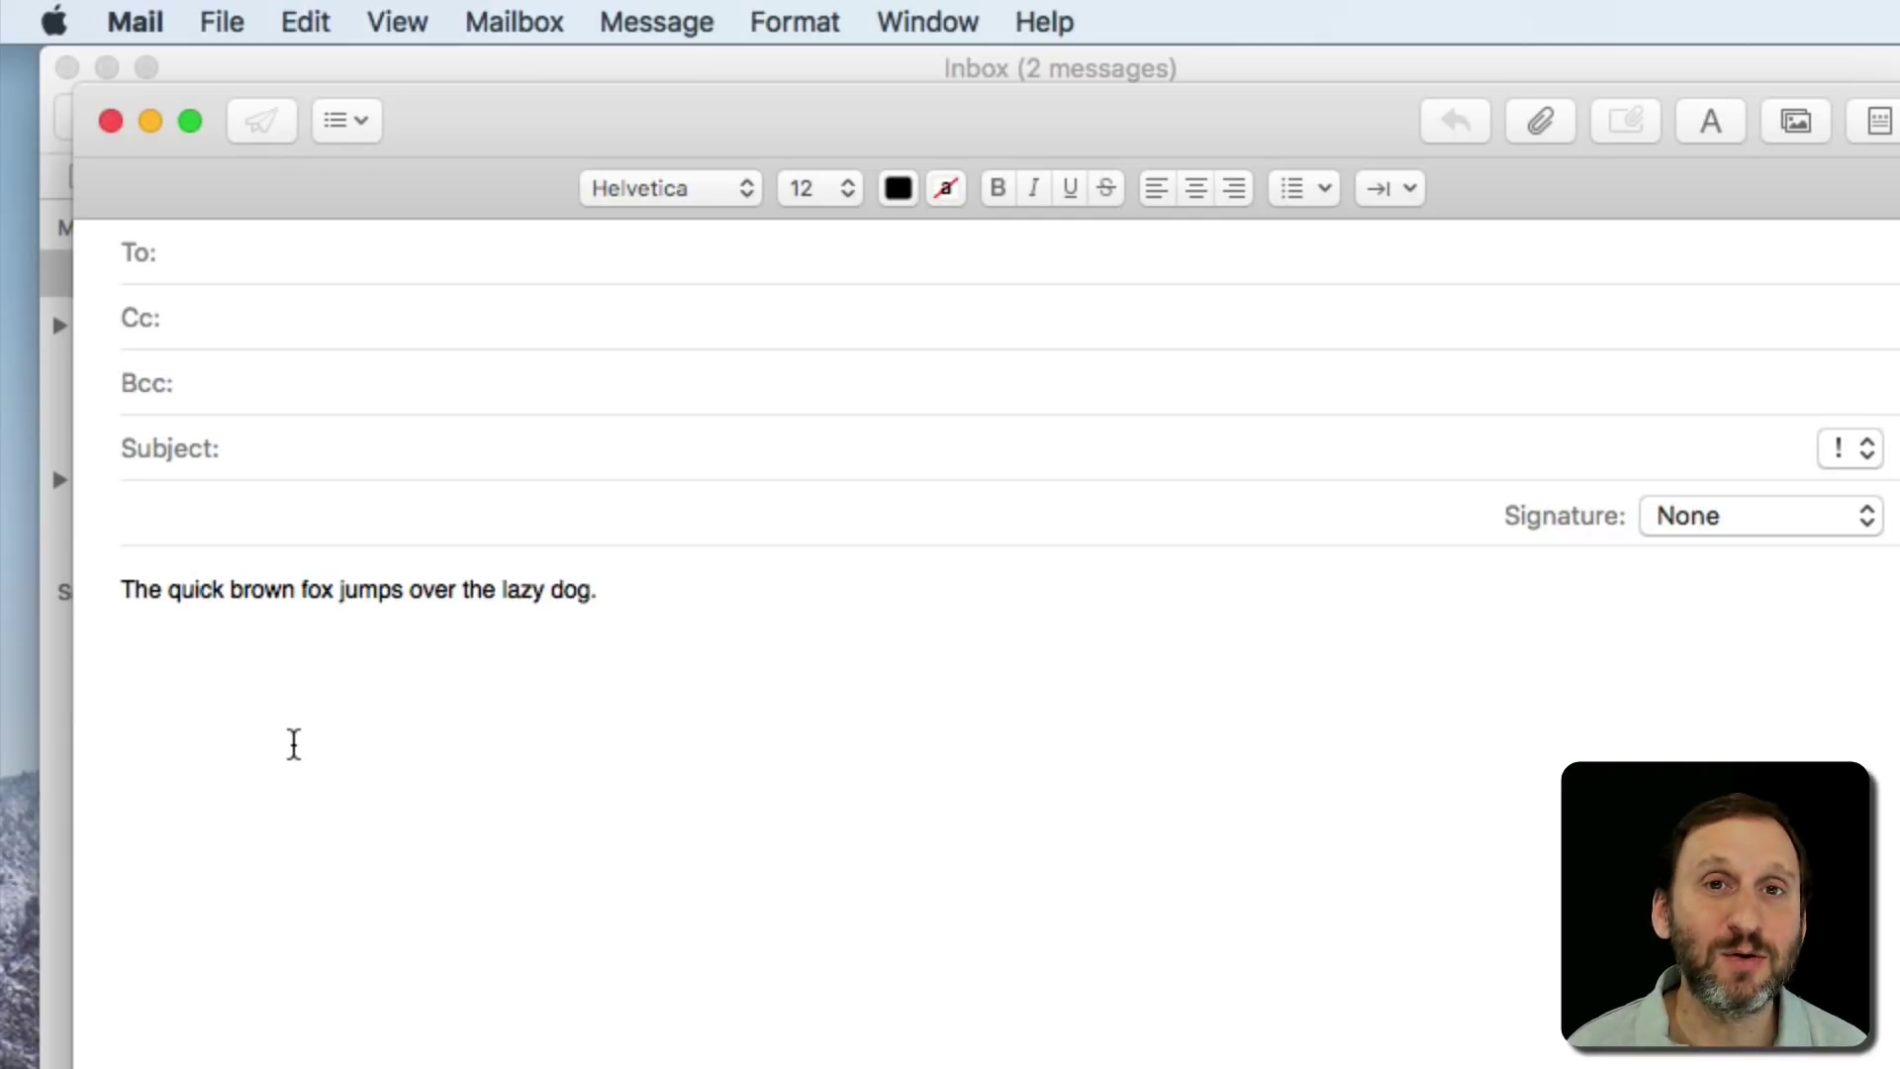
pyautogui.press('Right')
pyautogui.press('Right')
pyautogui.press('Right')
pyautogui.press('Right')
pyautogui.press('Right')
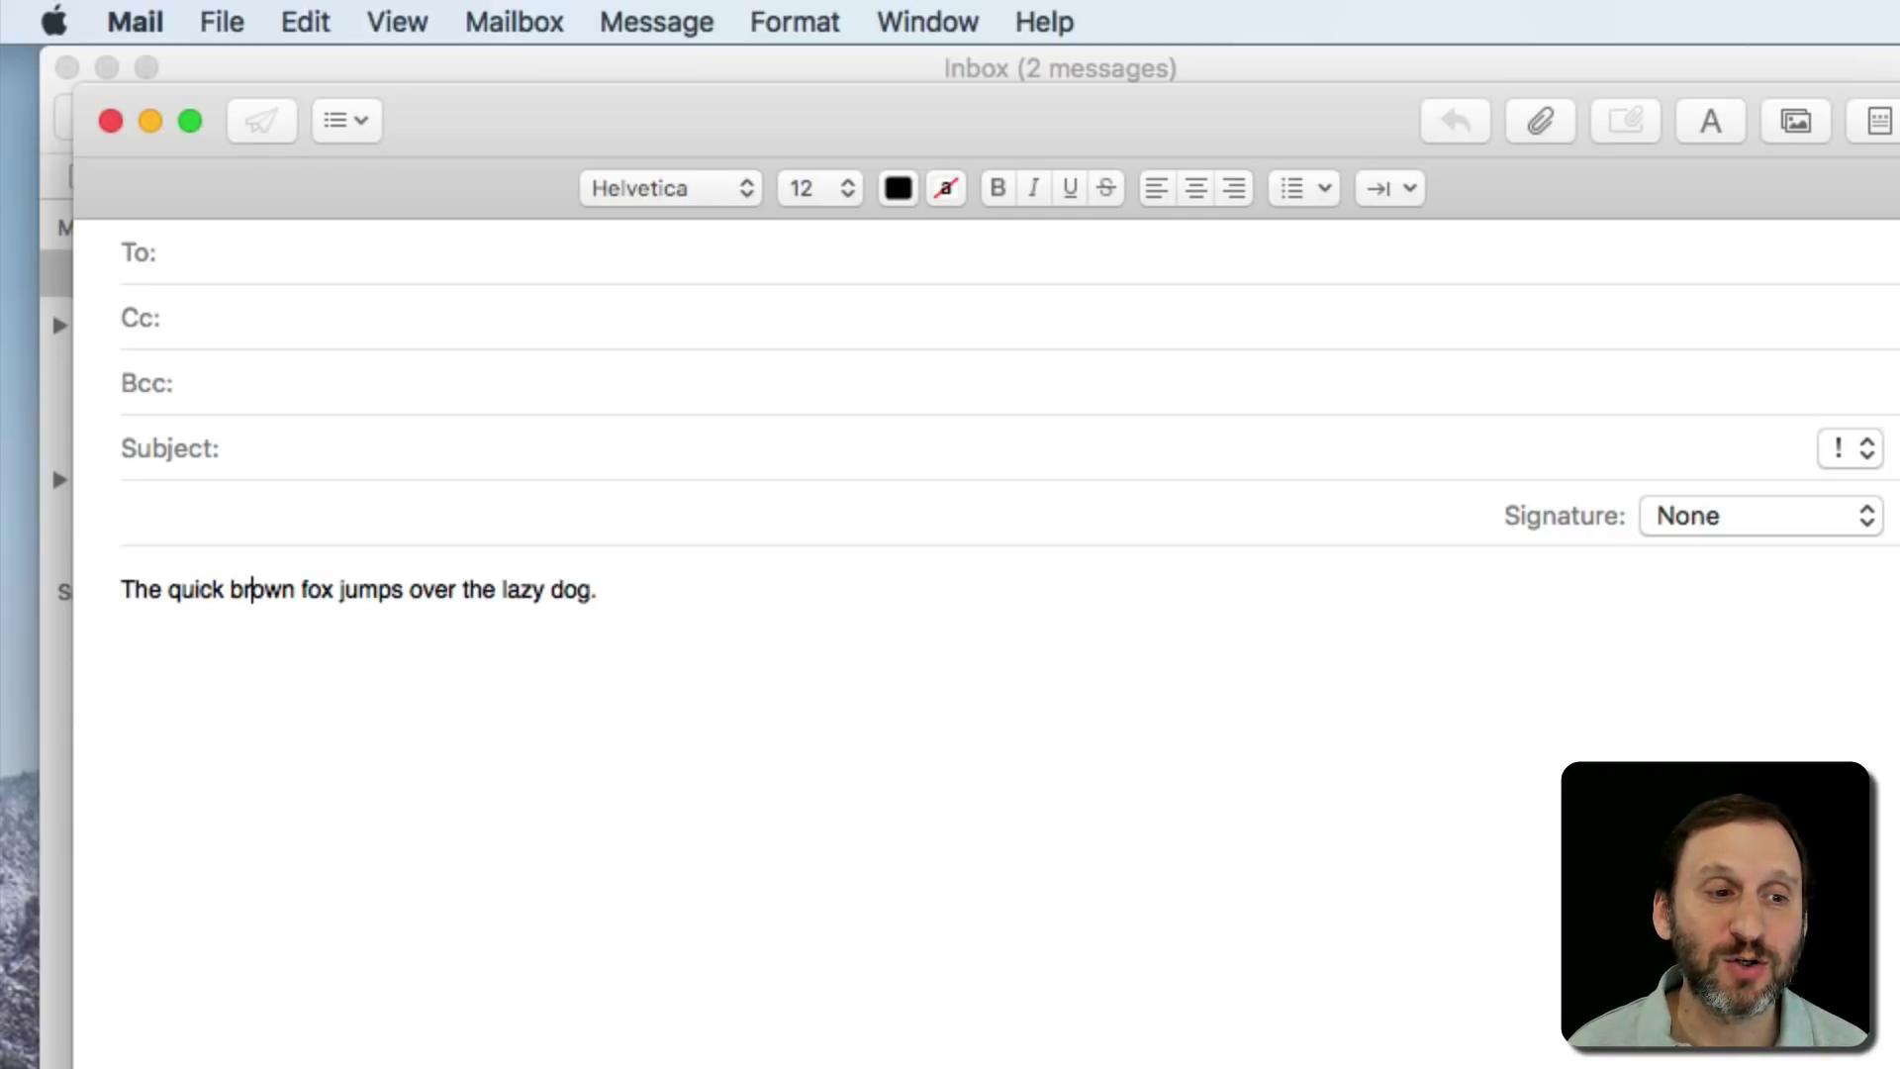
pyautogui.press('Right')
pyautogui.press('Right')
pyautogui.press('Left')
pyautogui.press('Left')
pyautogui.press('Left')
pyautogui.press('Right')
pyautogui.press('Right')
pyautogui.press('Right')
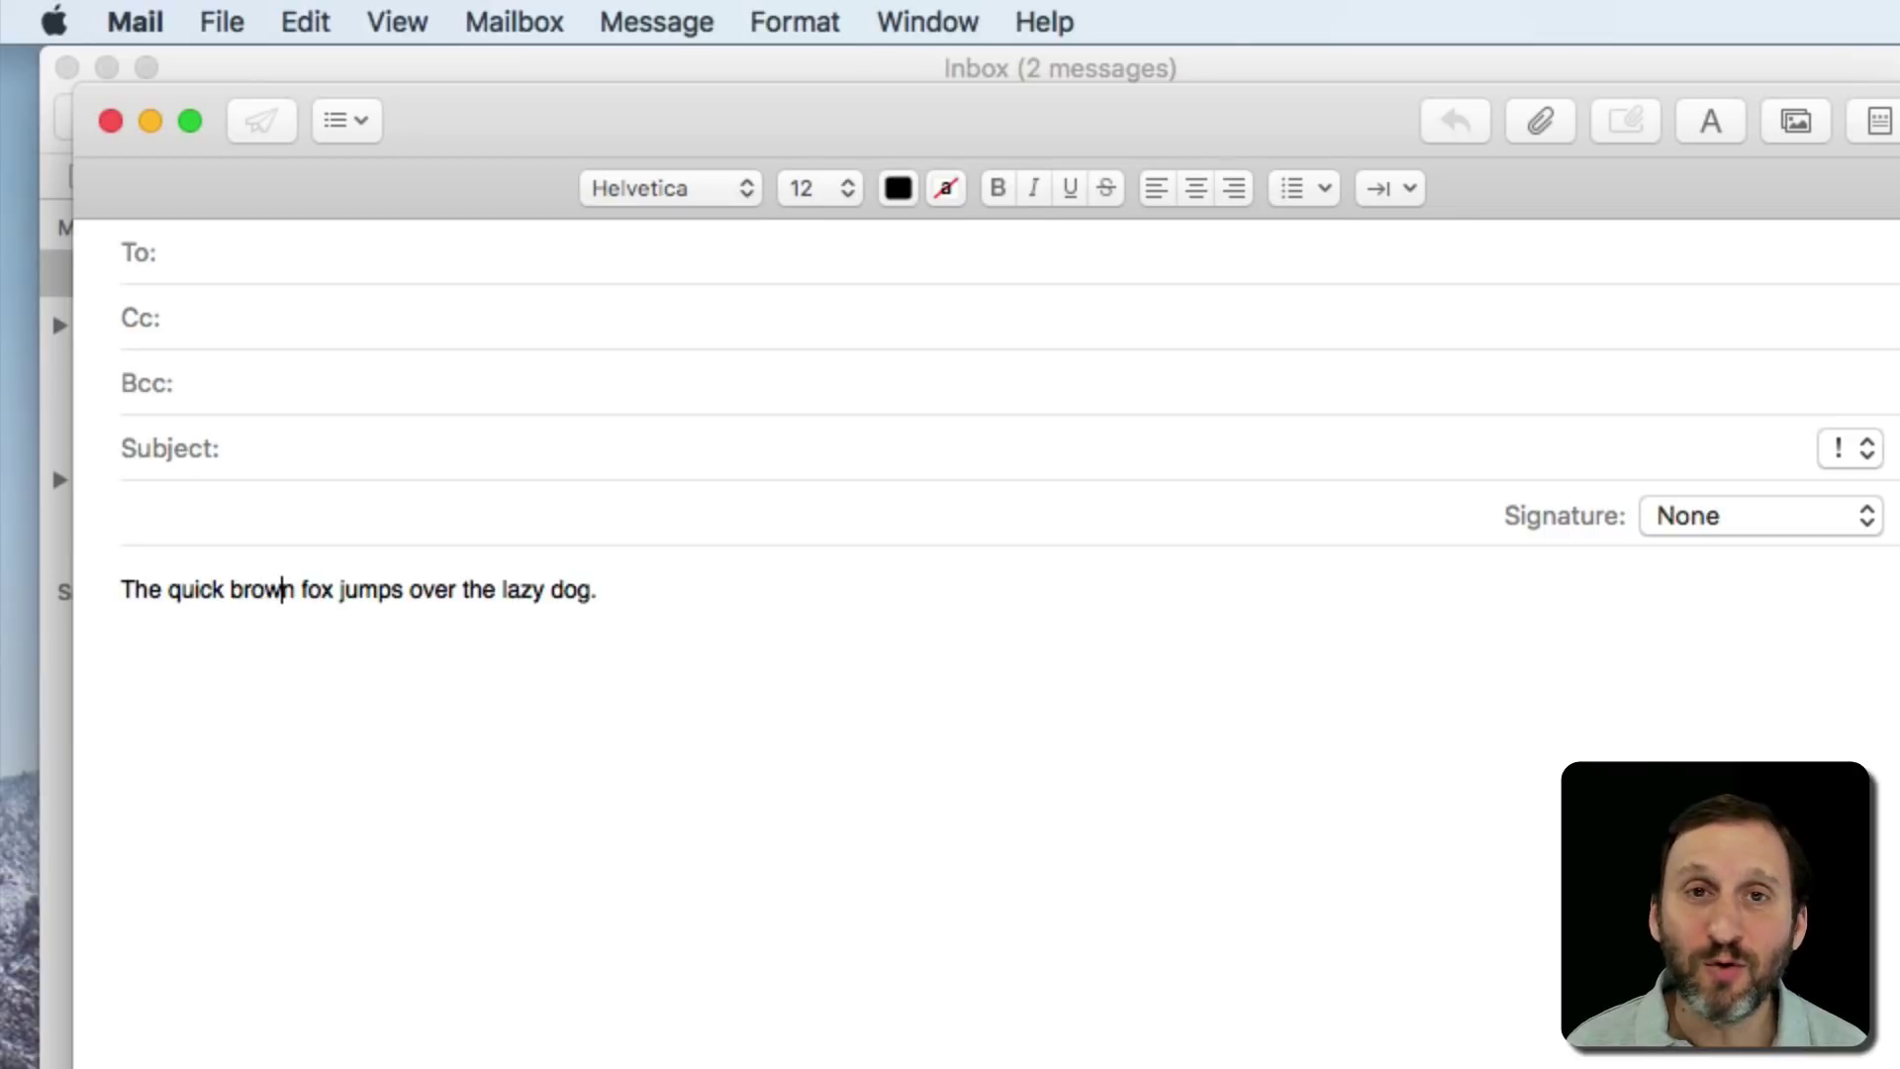
pyautogui.press('Right')
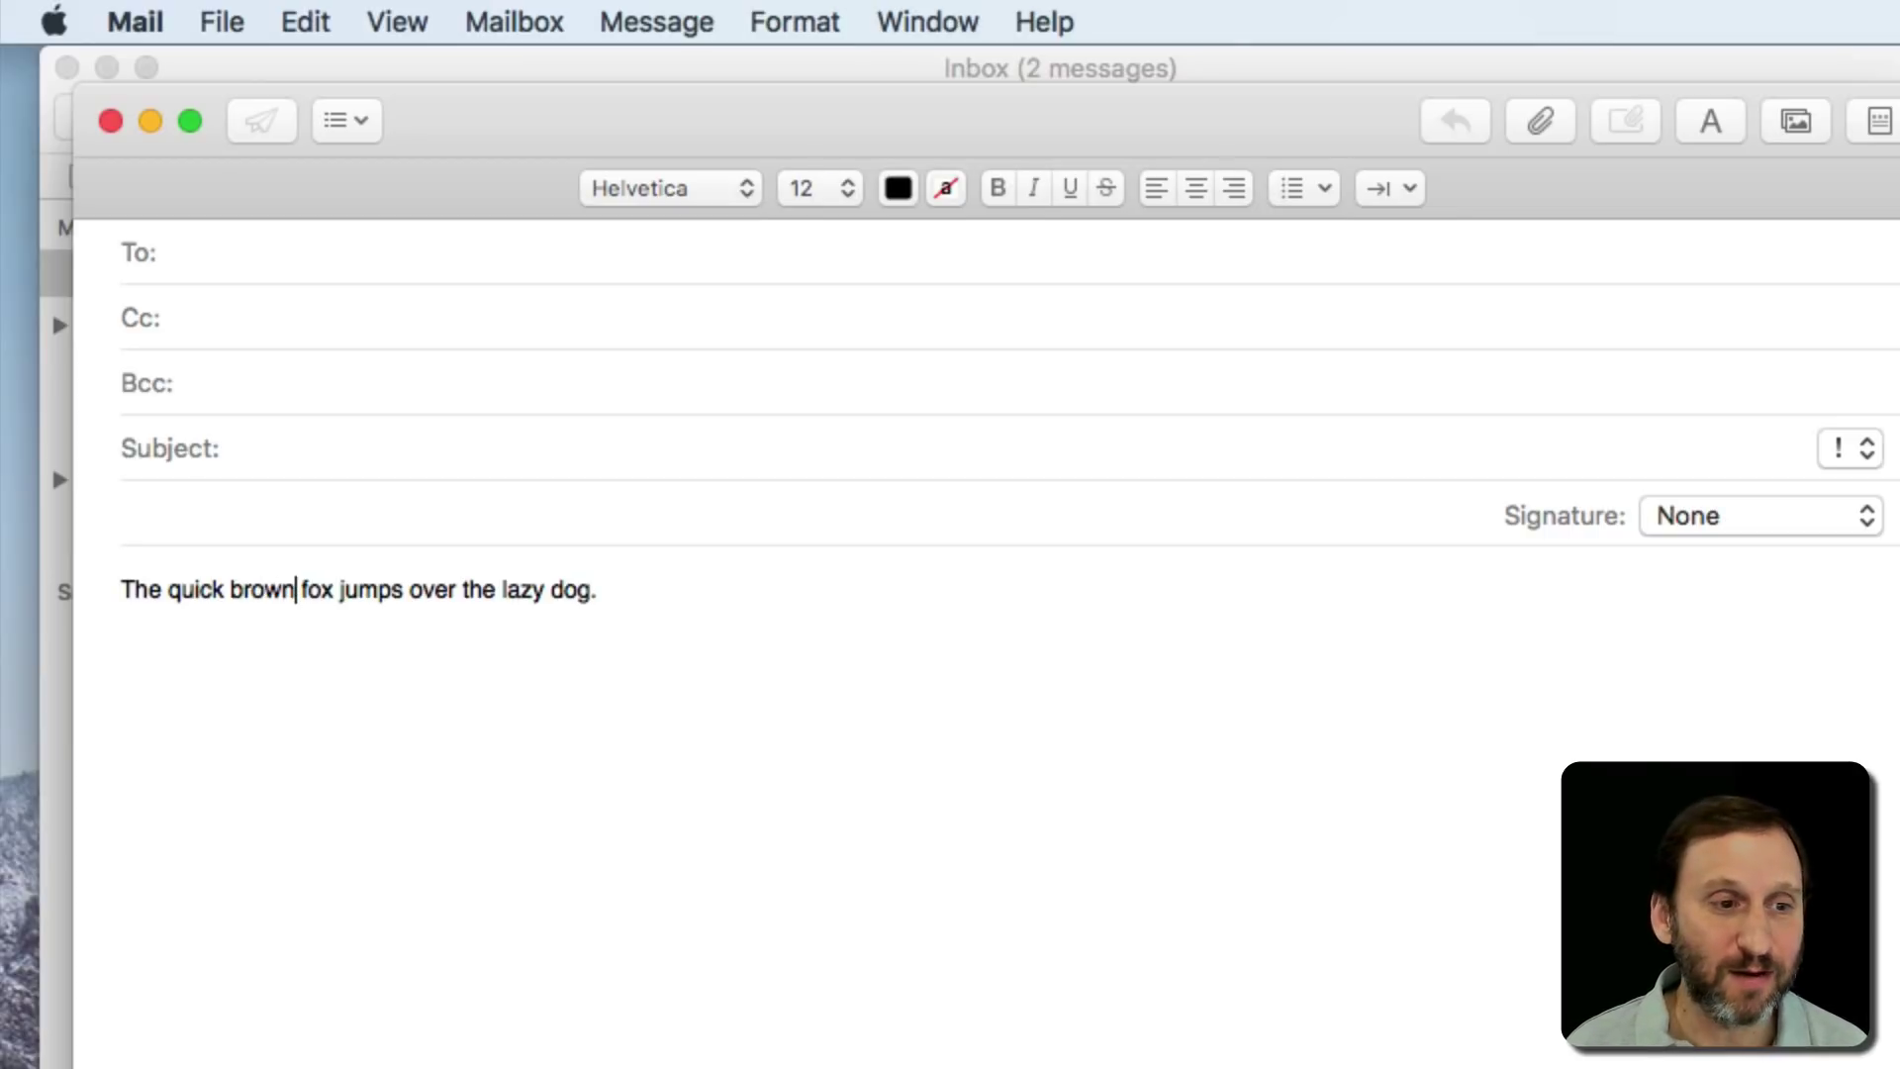
pyautogui.press('Right')
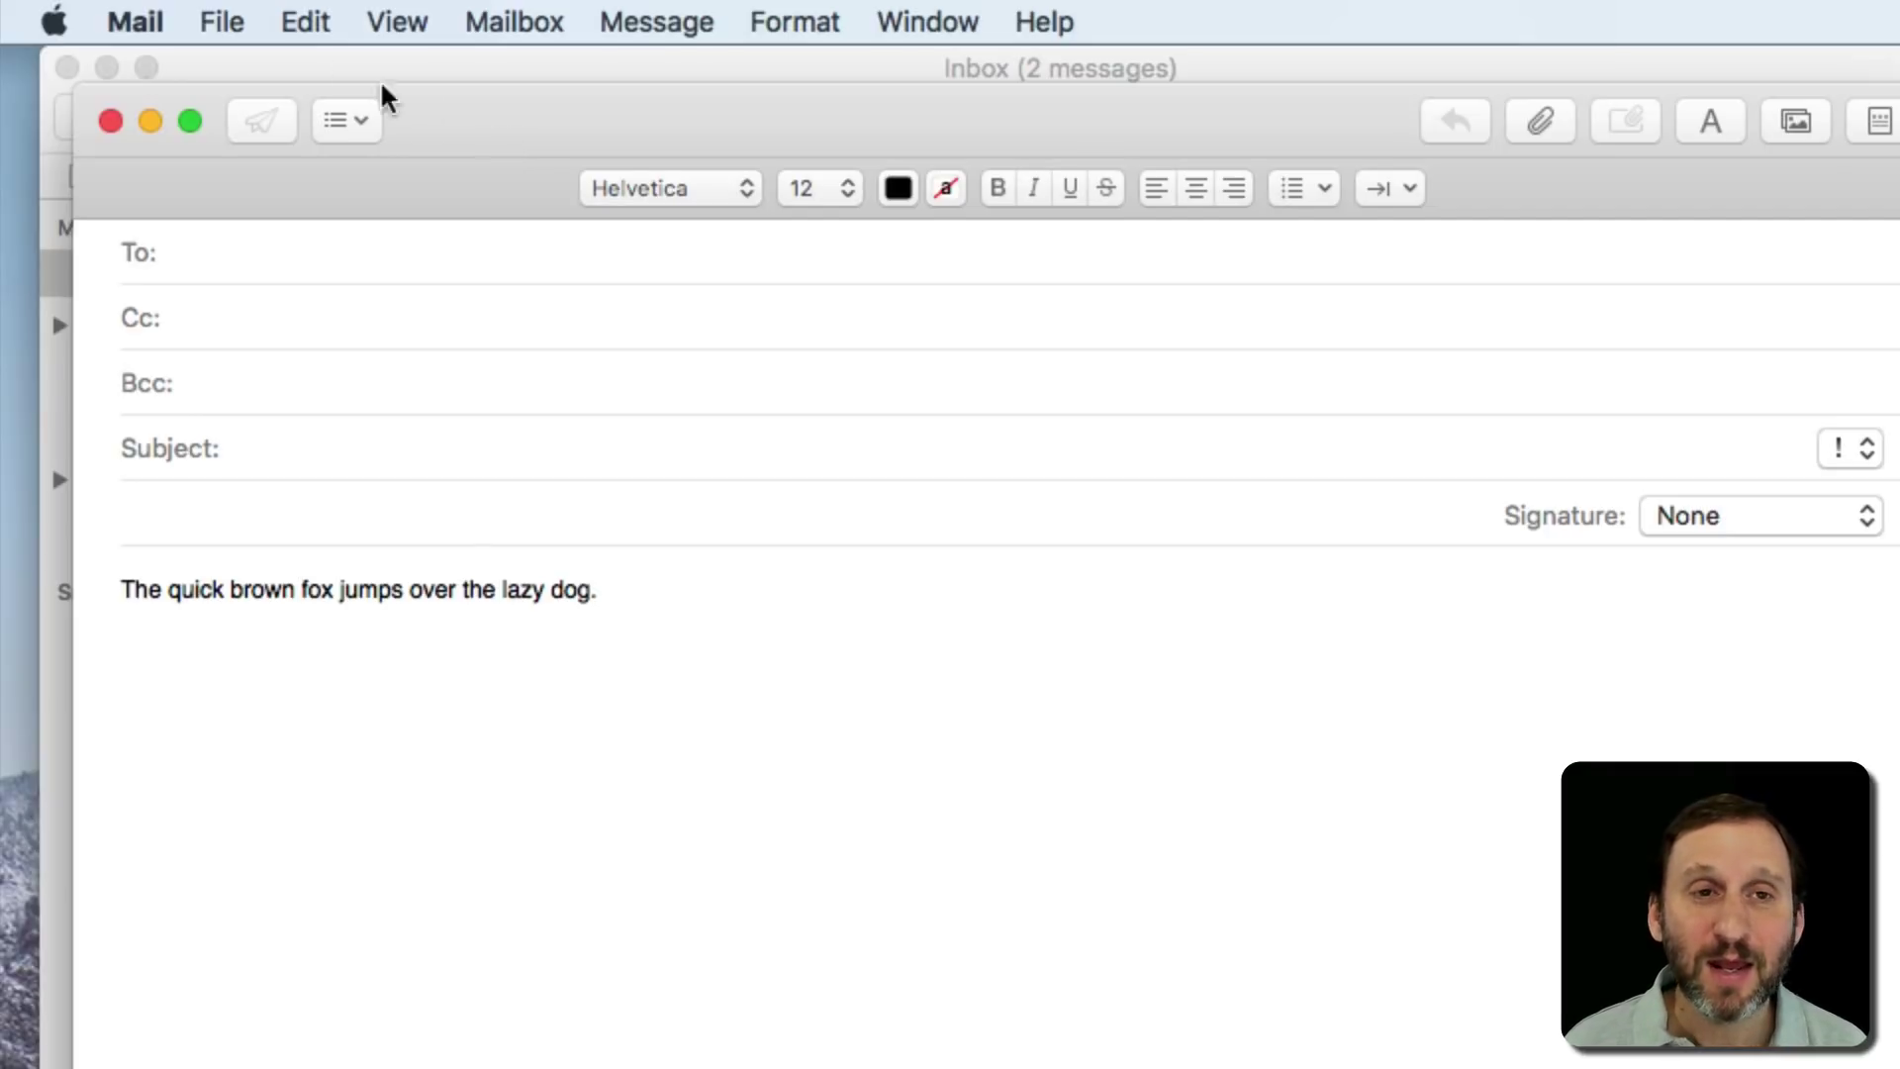
# - Open System Preferences from the Apple menu and move its window fully onscreen
pyautogui.click(56, 14)
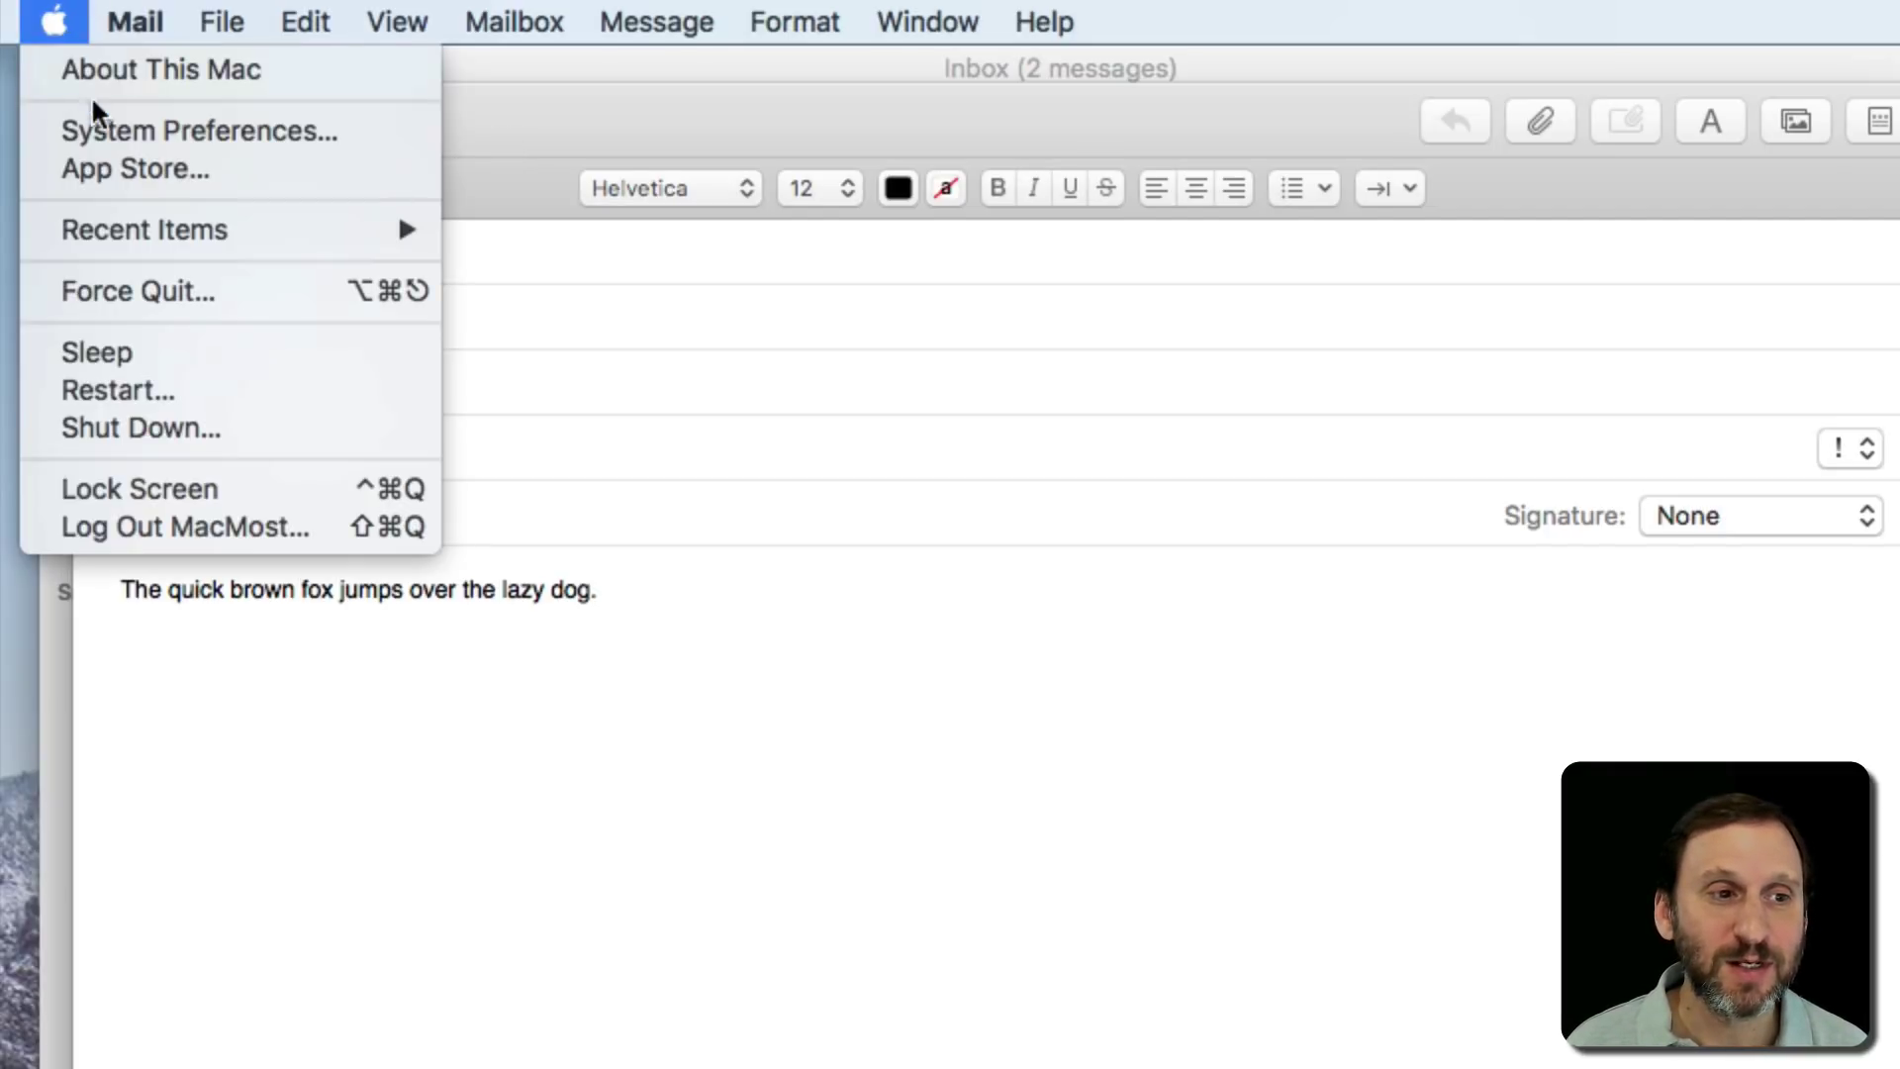
pyautogui.click(102, 126)
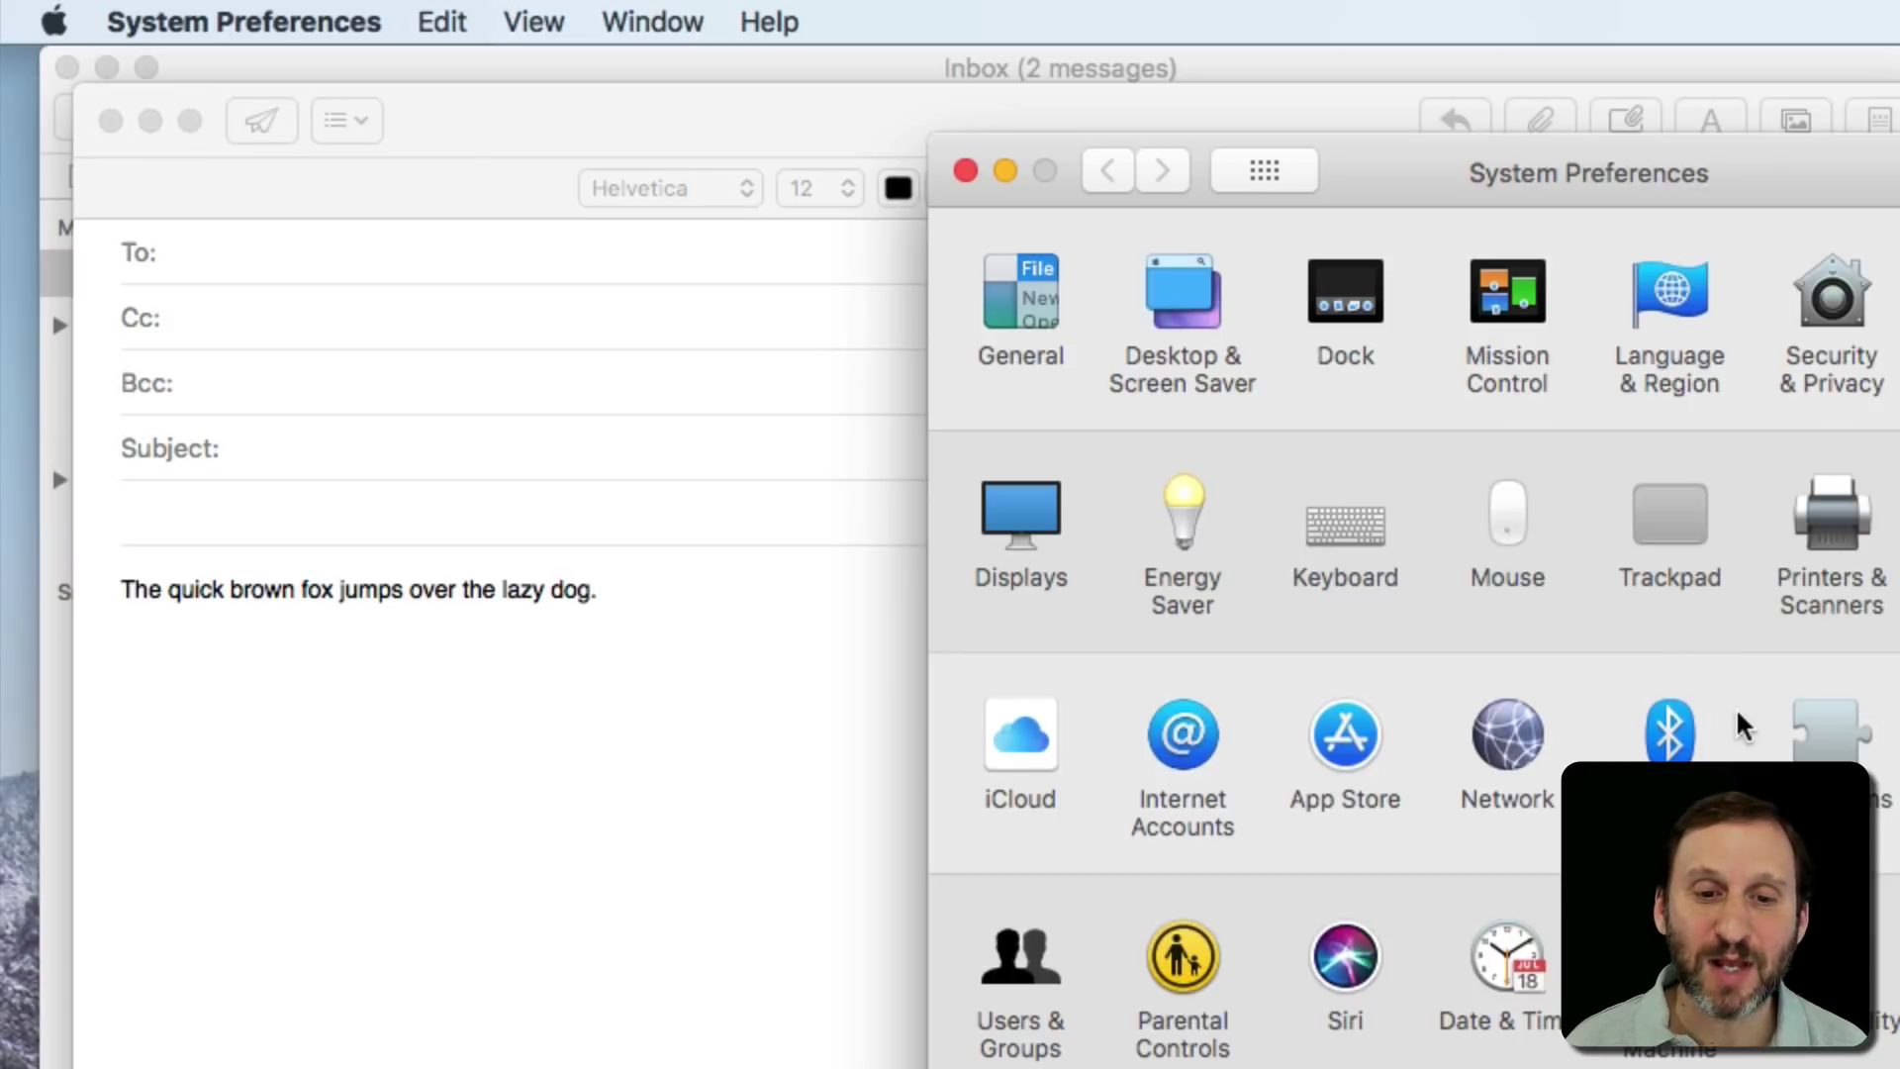
pyautogui.moveTo(1738, 172); pyautogui.dragTo(960, 83)
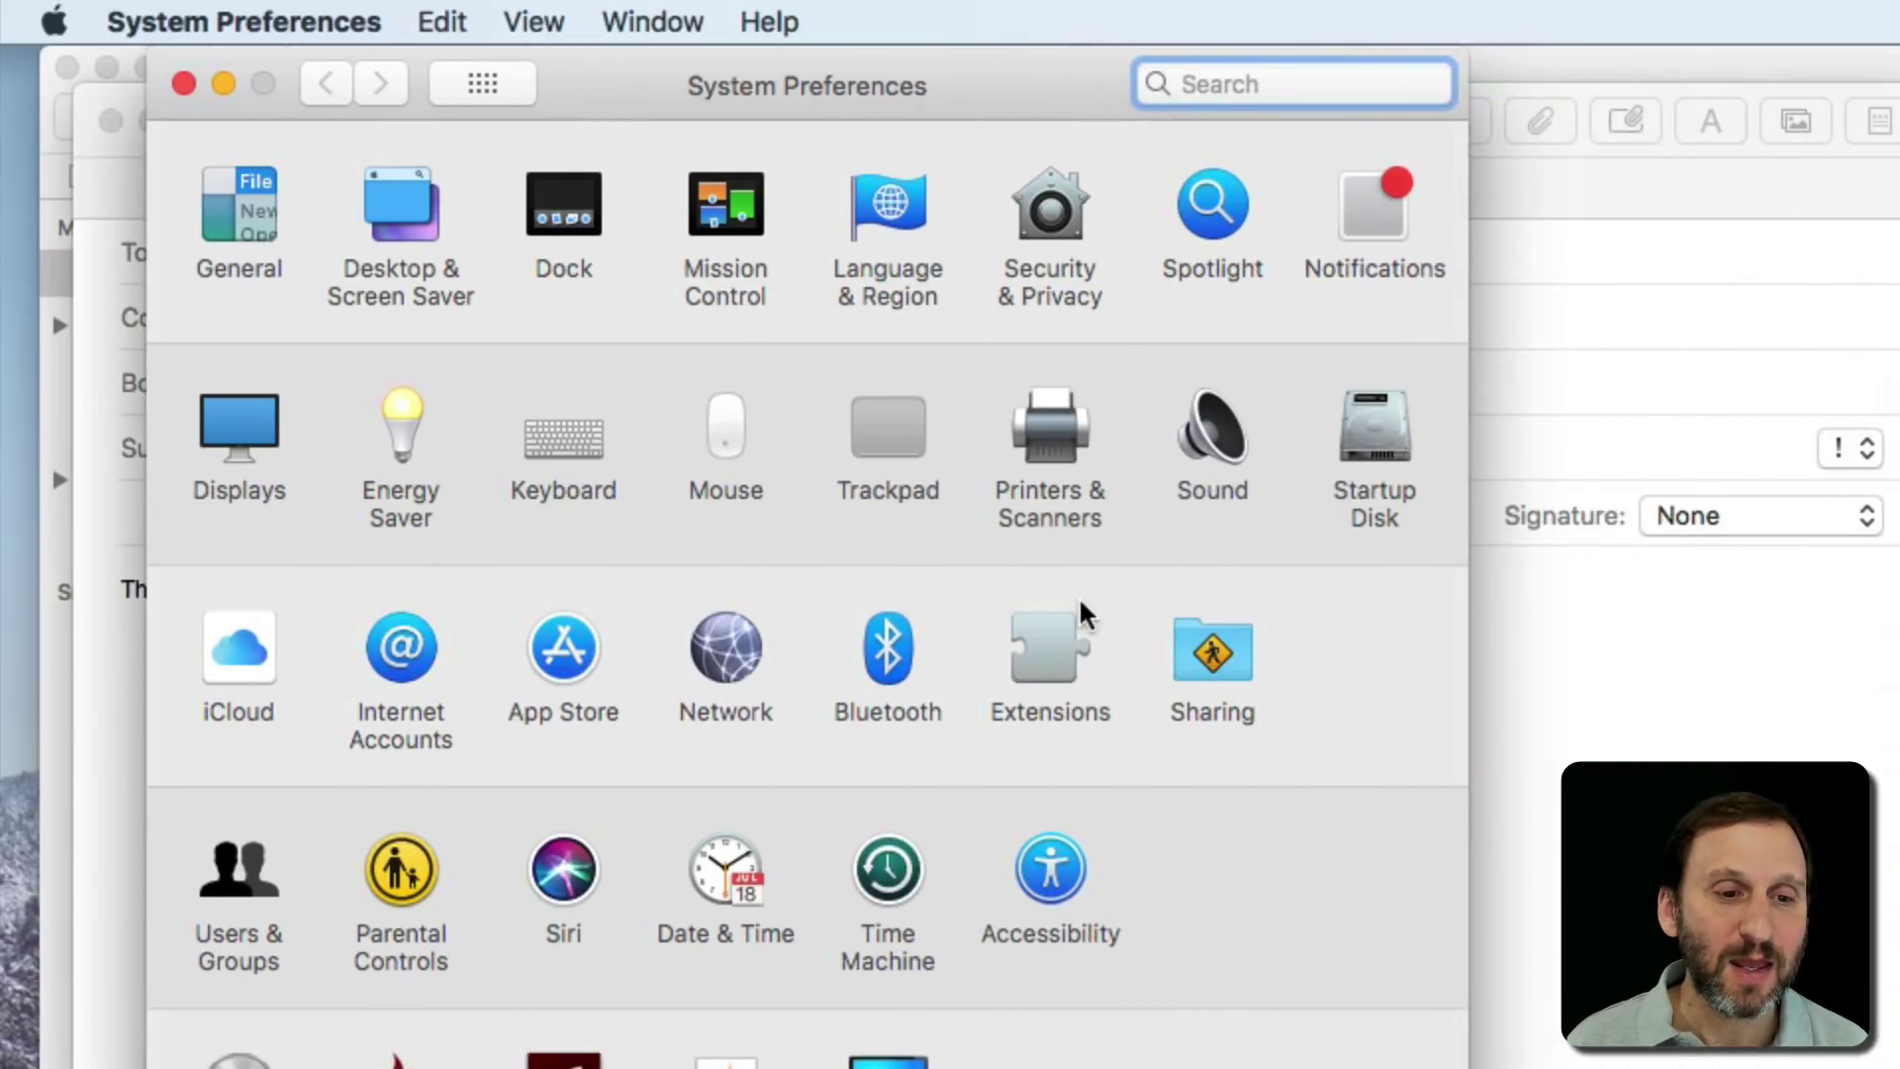
# - Go to Accessibility > Display and drag the Cursor size slider toward Large
pyautogui.click(1038, 875)
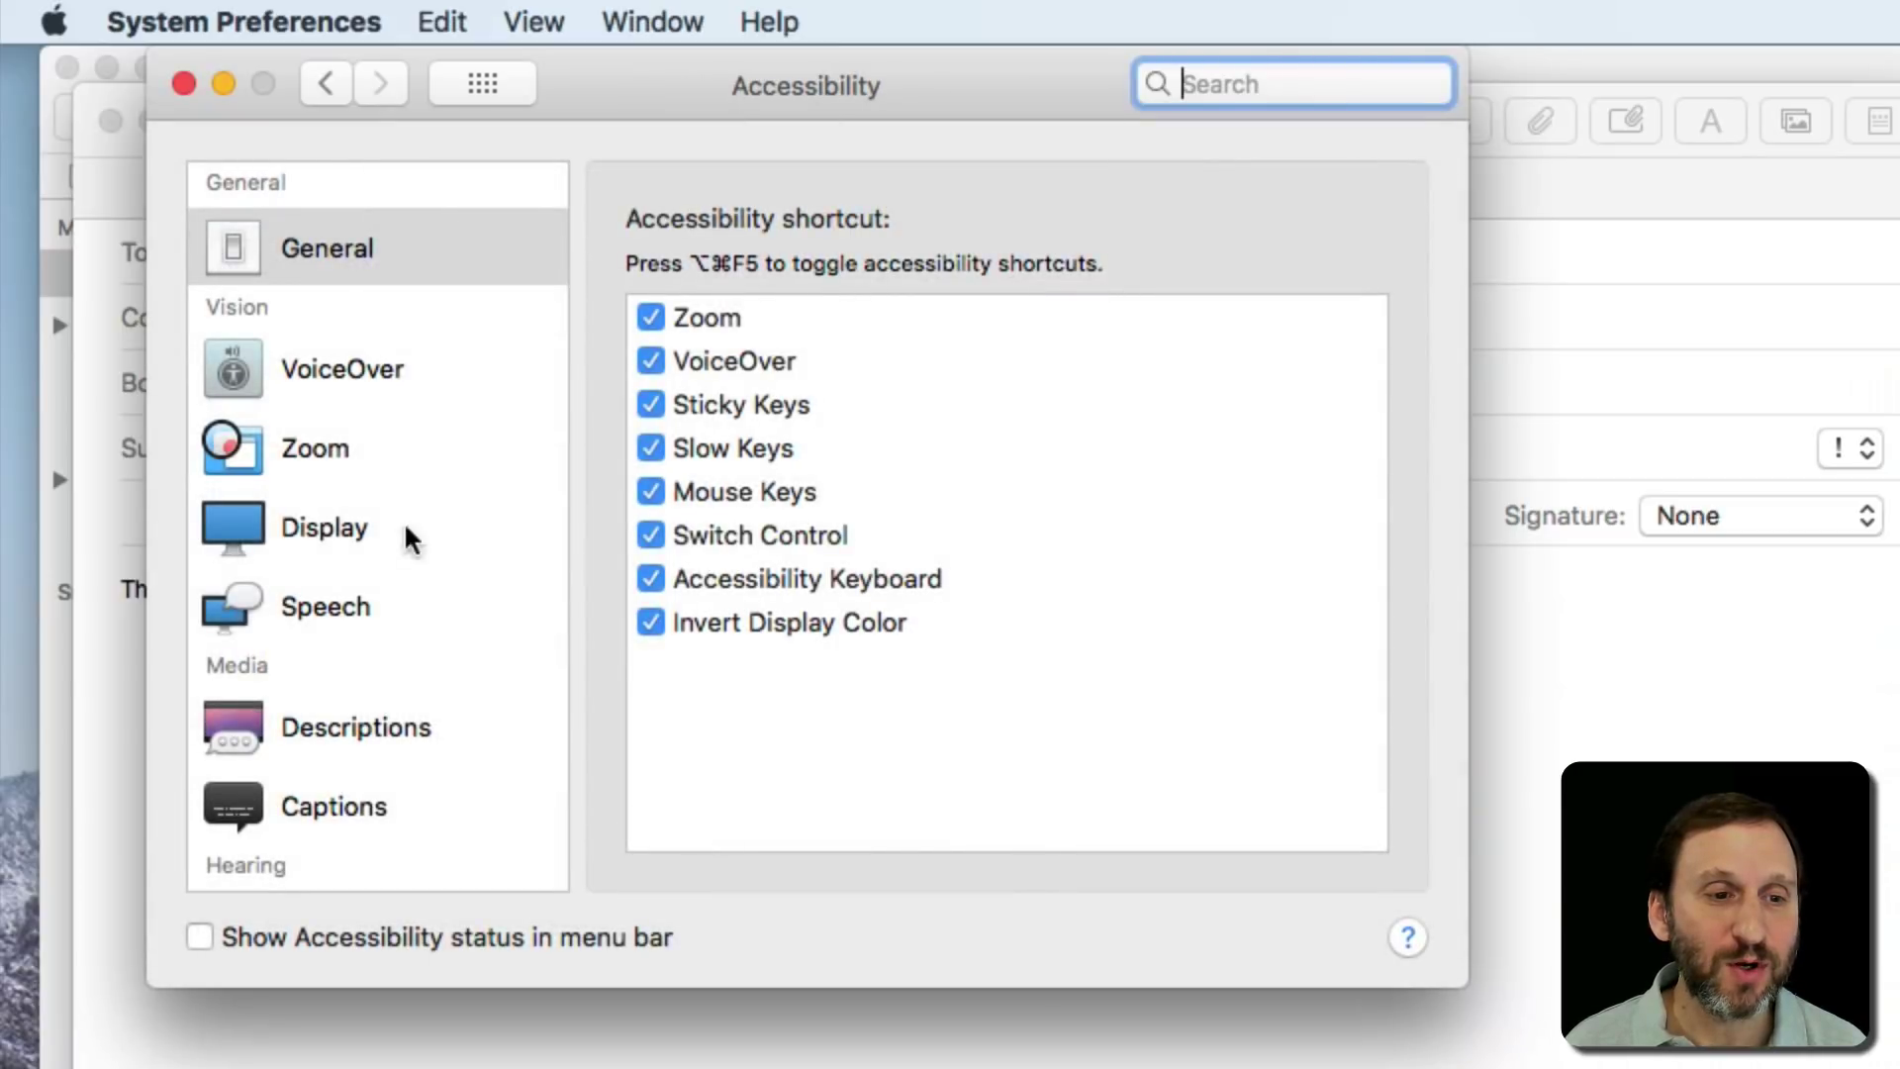
pyautogui.click(311, 517)
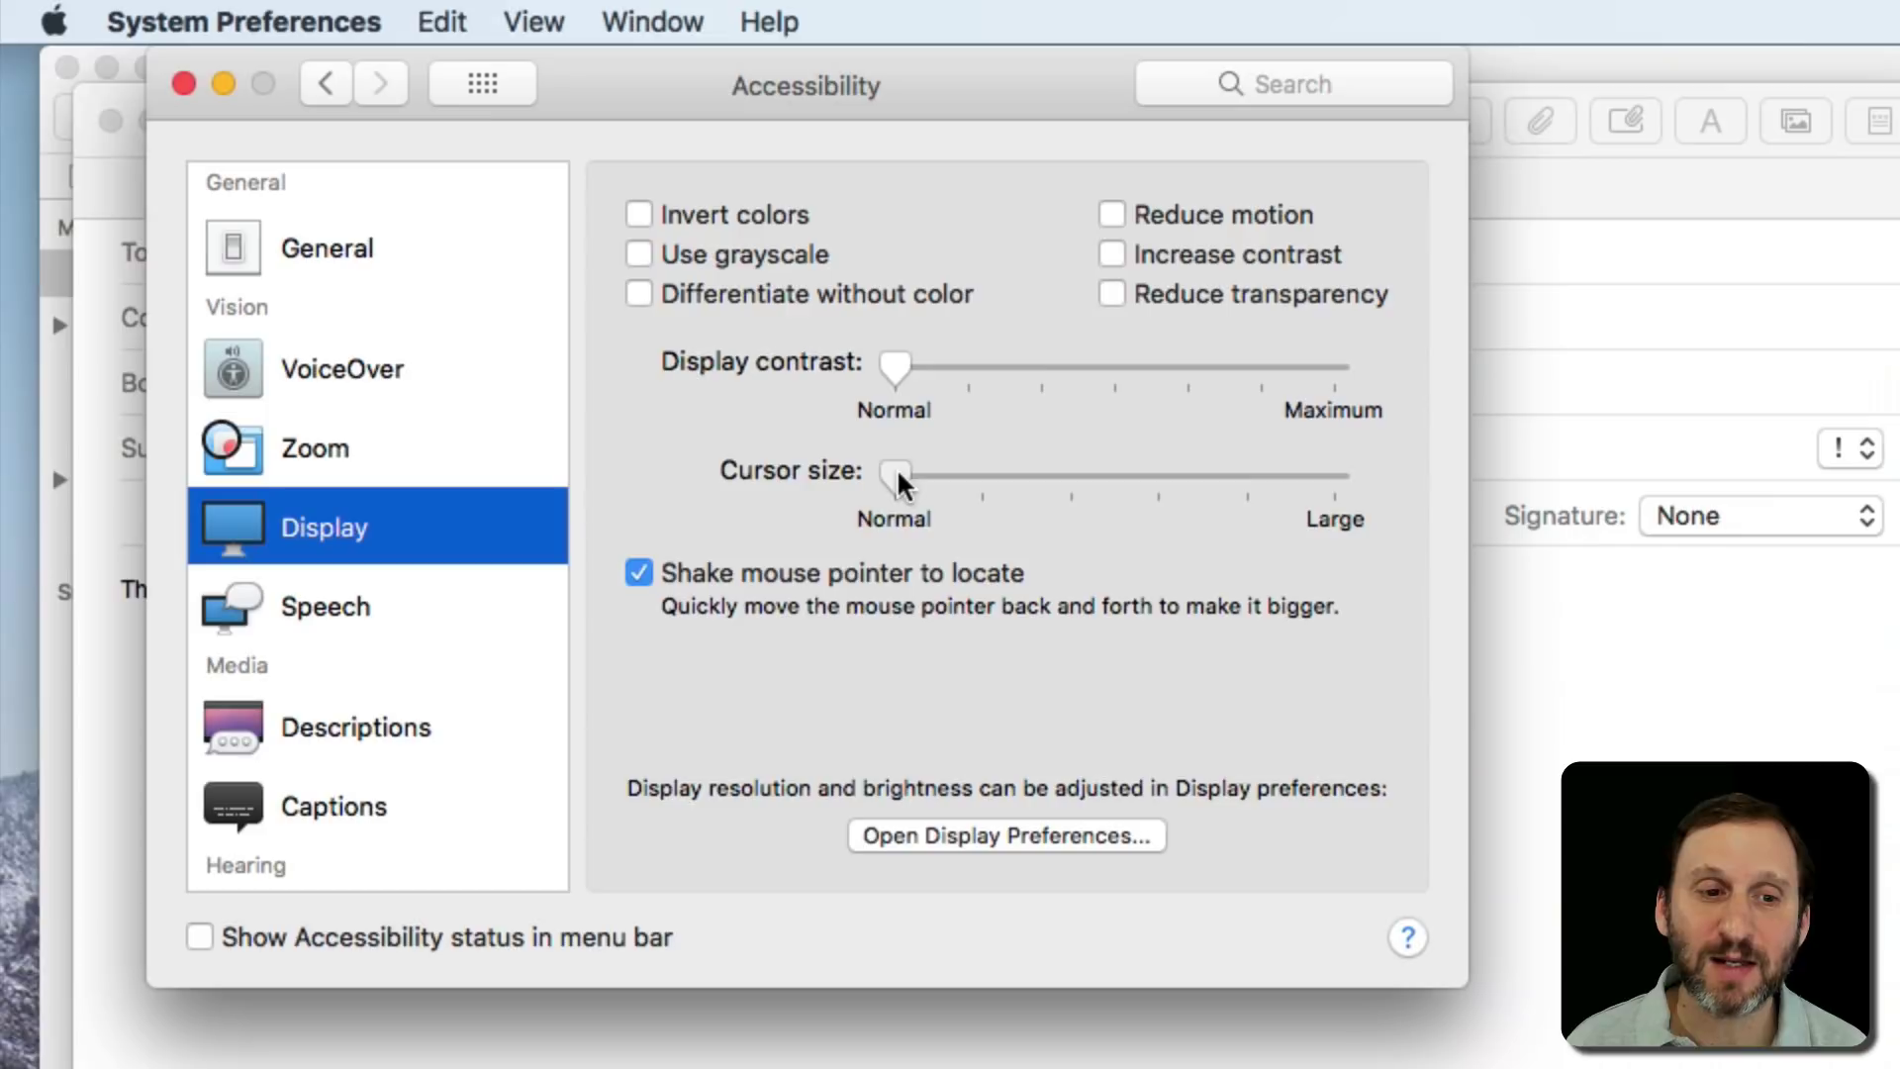
pyautogui.moveTo(899, 474)
pyautogui.mouseDown()
pyautogui.moveTo(1354, 456)
pyautogui.moveTo(893, 476)
pyautogui.mouseUp()
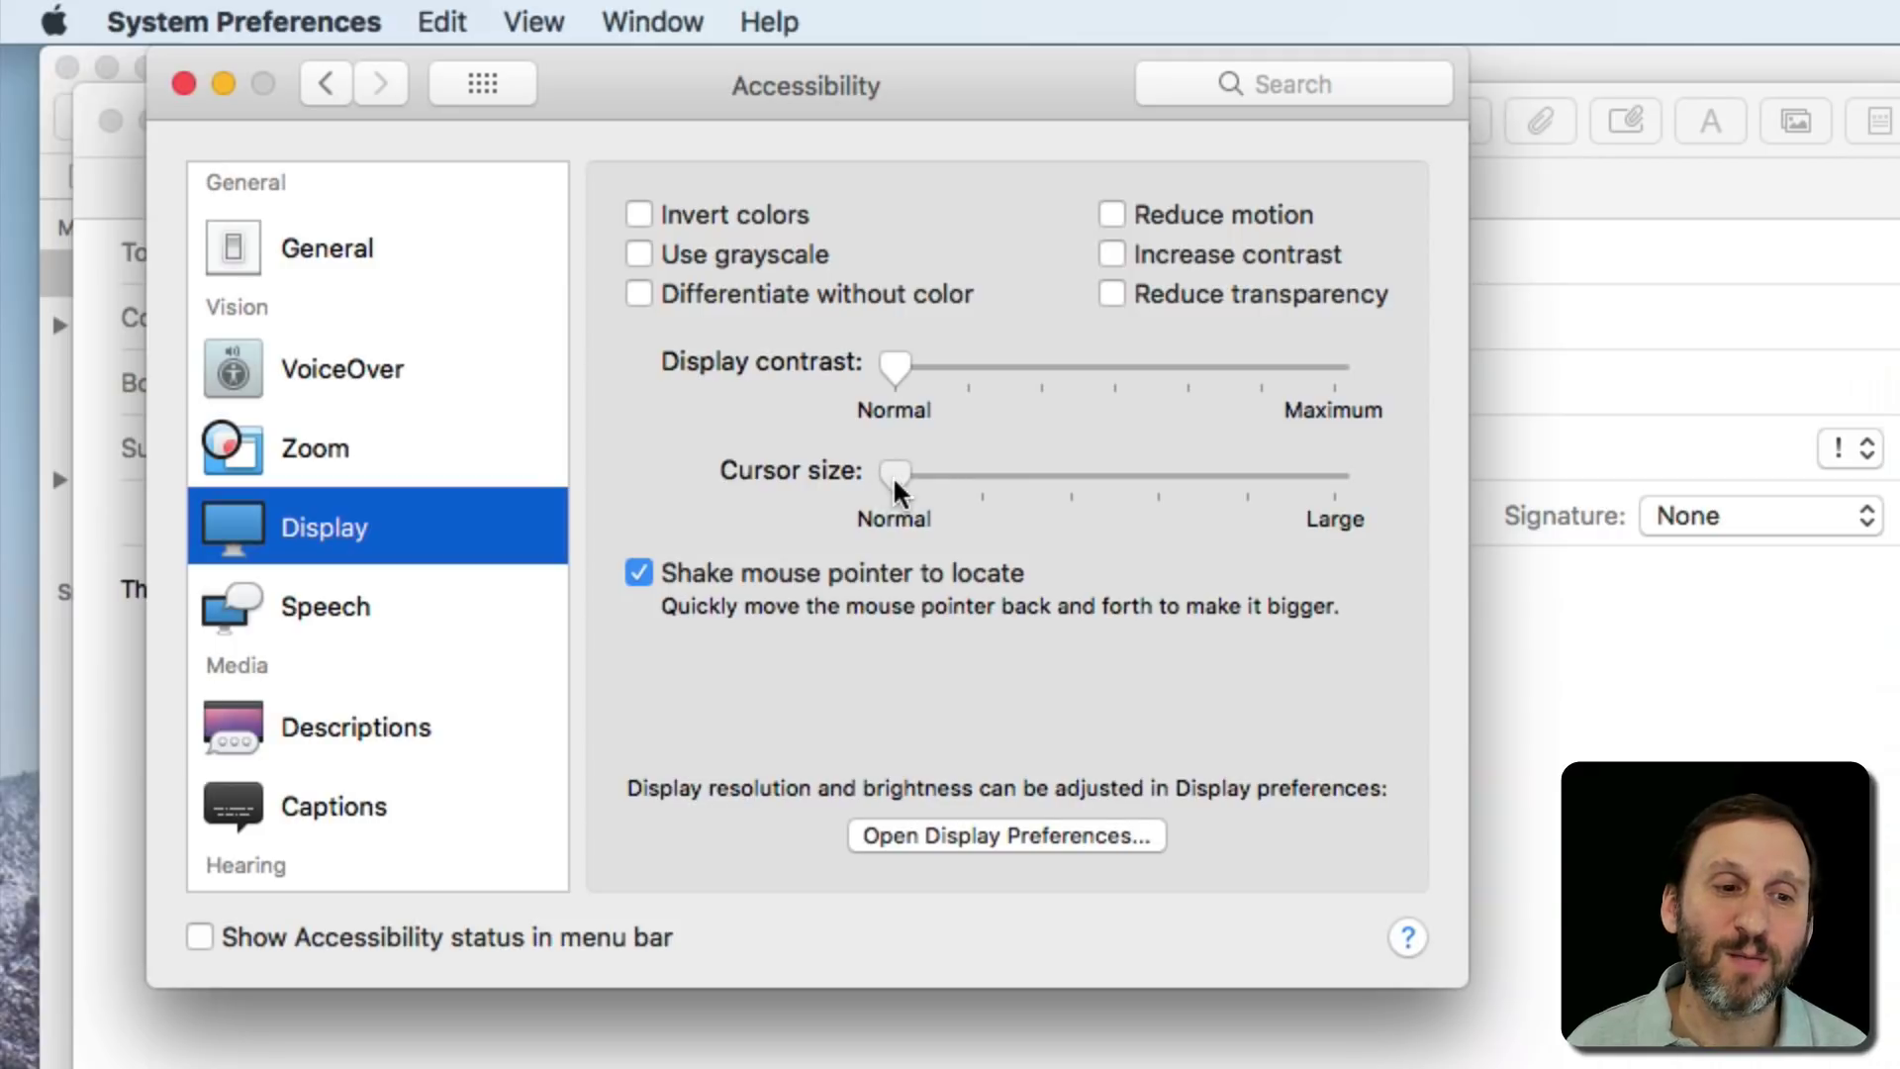